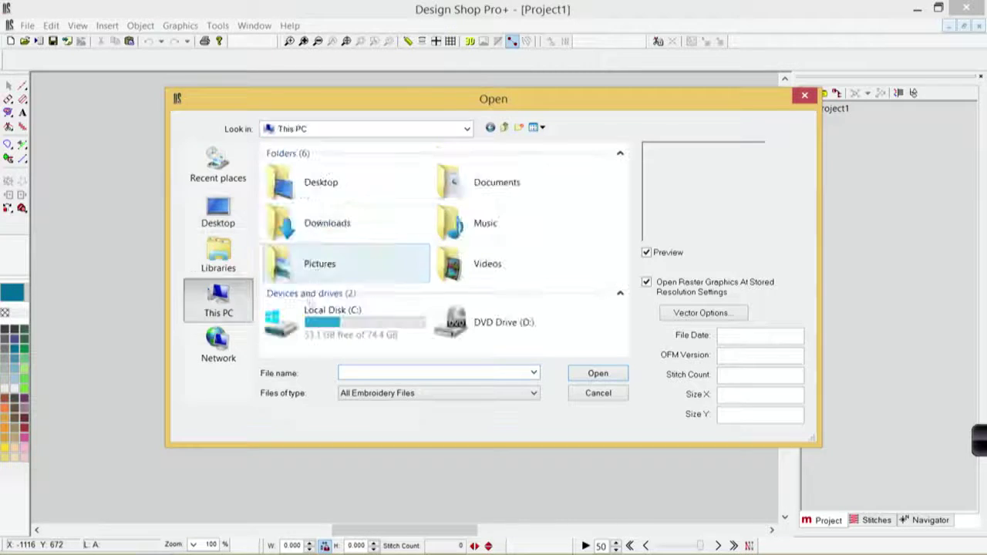
# Step: Open Columns.bmp from C:\Designs\Graphics with Files of type set to All Graphics
pyautogui.doubleClick(318, 324)
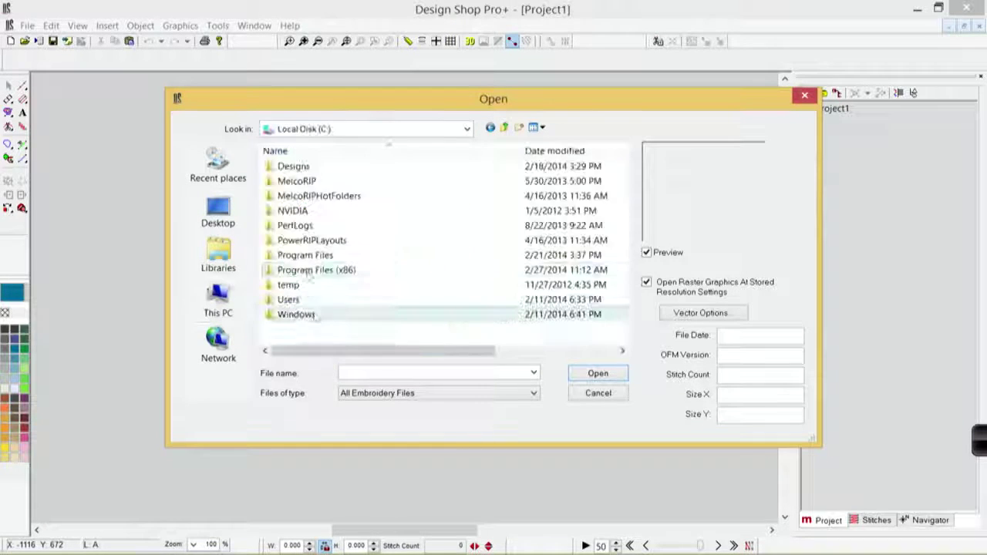
pyautogui.doubleClick(295, 166)
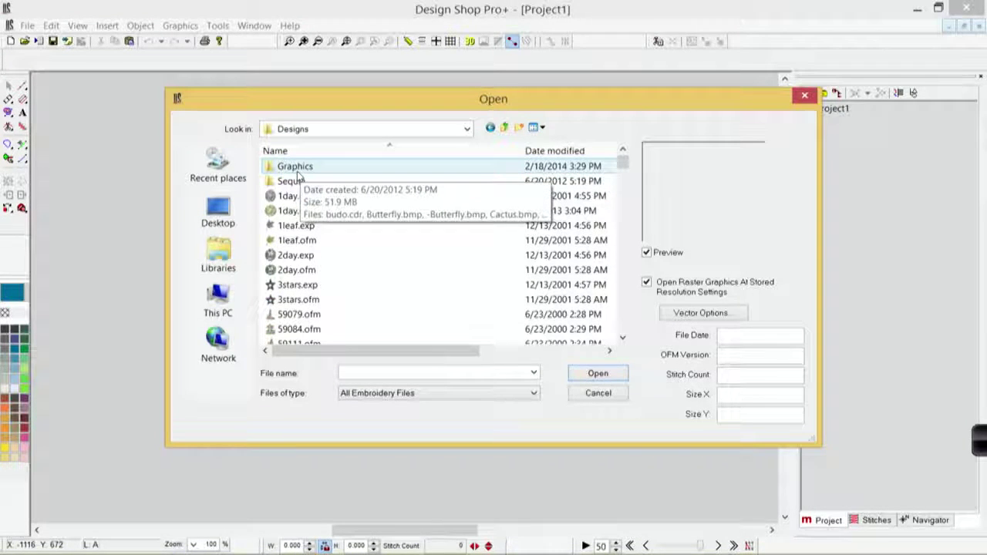
pyautogui.doubleClick(296, 169)
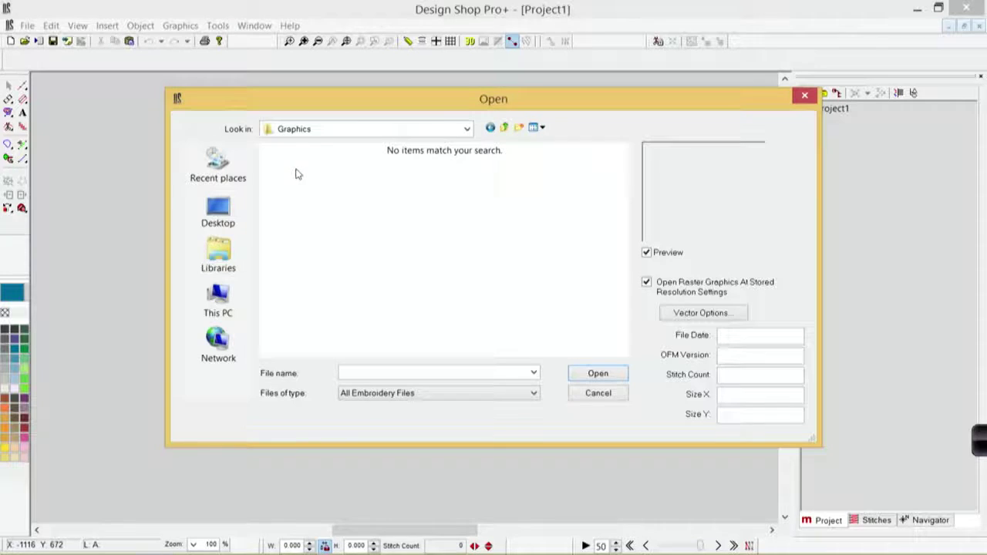
pyautogui.click(370, 394)
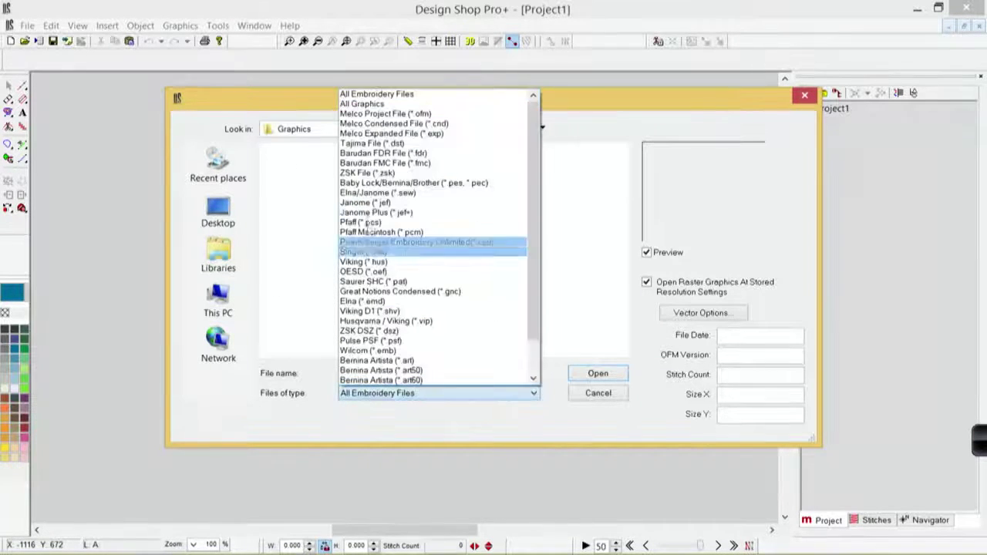
pyautogui.click(361, 104)
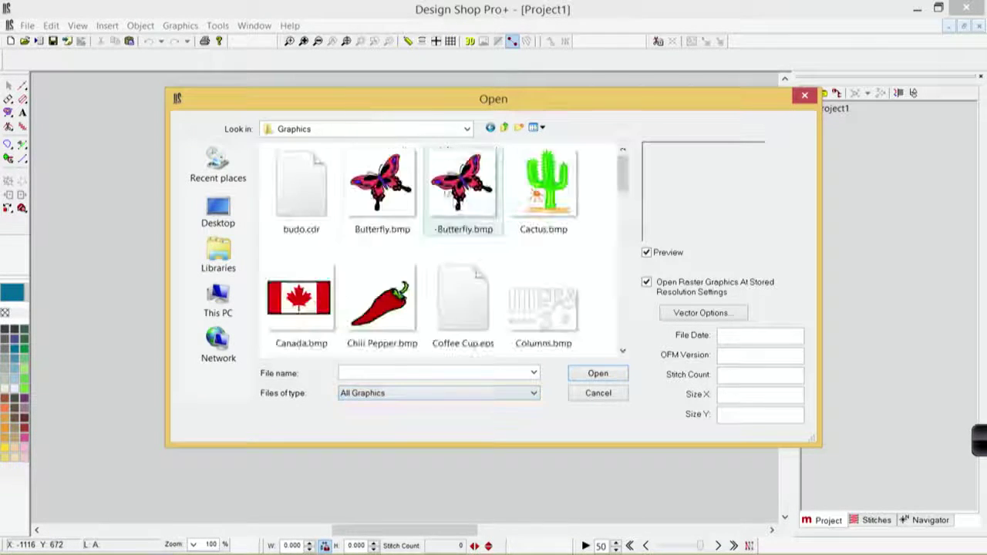
pyautogui.click(543, 305)
pyautogui.click(594, 374)
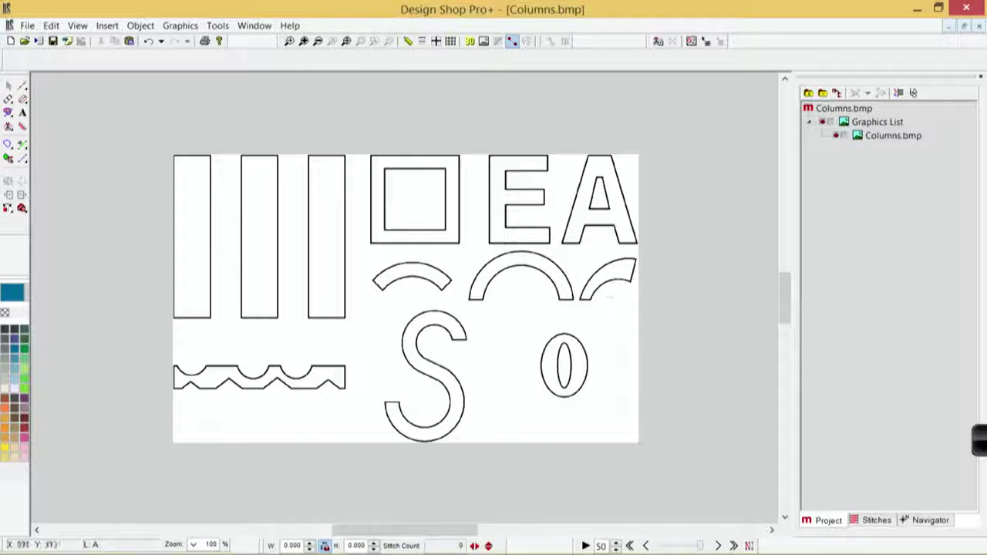
# Step: Resize the Columns.bmp graphic to 4.000 wide by 2.472 high, then deselect it
pyautogui.click(893, 137)
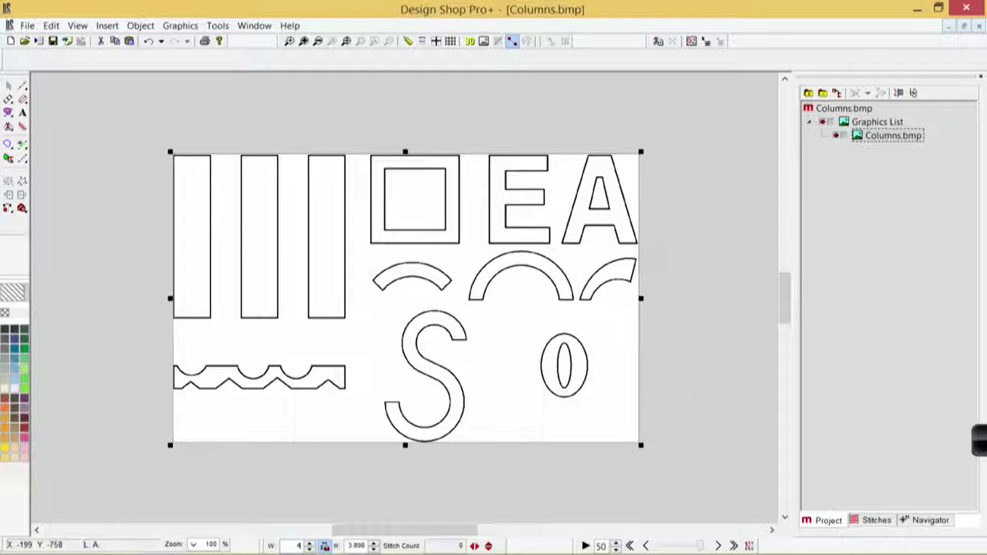
pyautogui.press('Return')
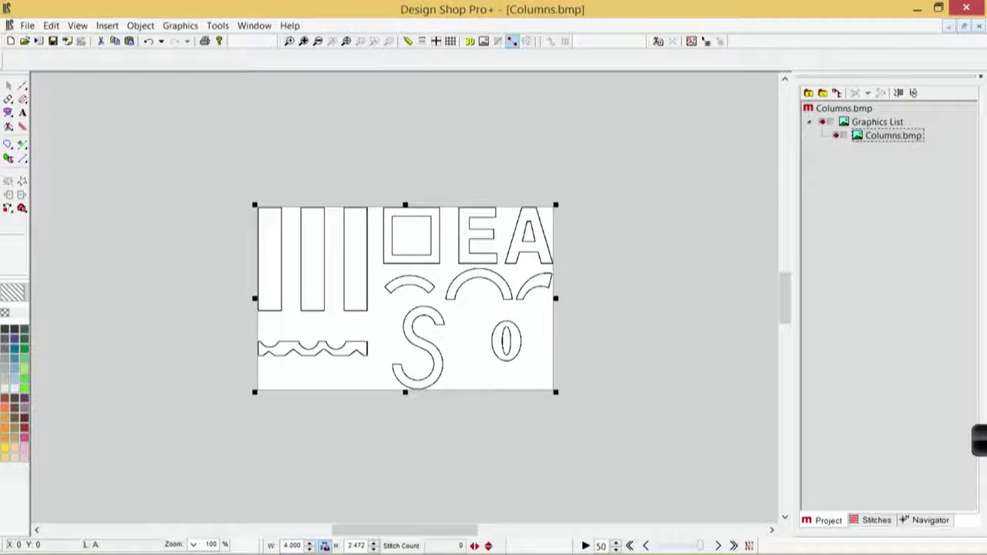
pyautogui.click(99, 161)
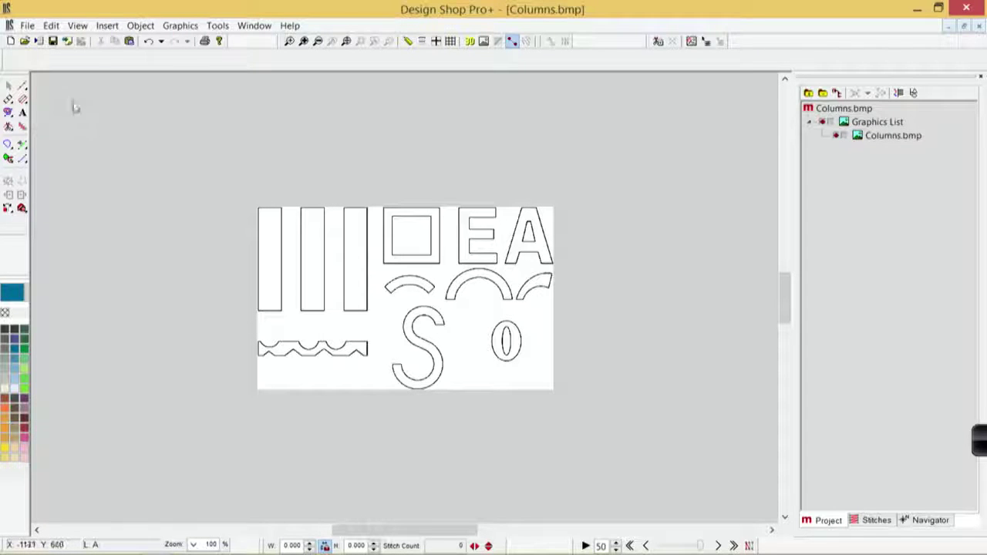
# Step: Switch to Column 2 Input Method and zoom the shapes to 225%
pyautogui.click(11, 103)
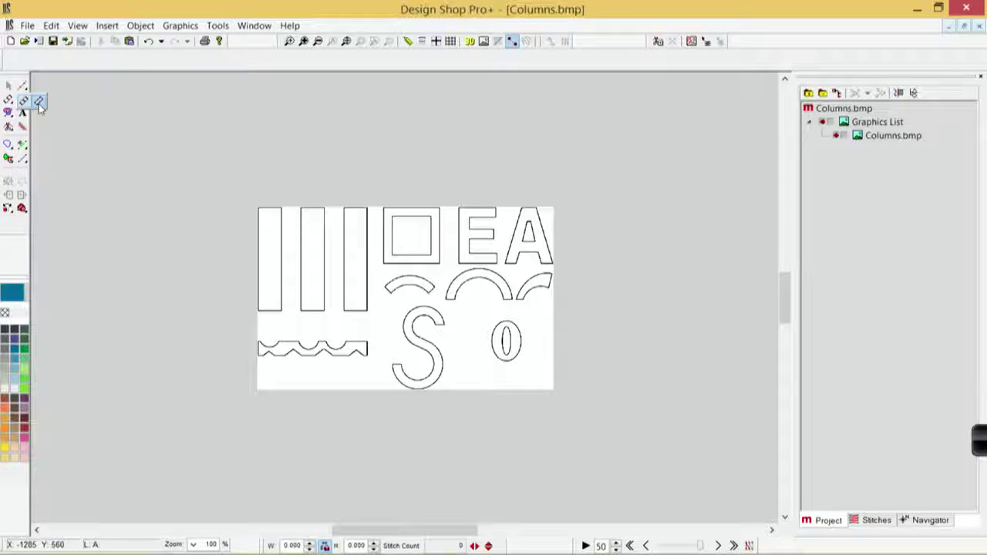
pyautogui.click(40, 105)
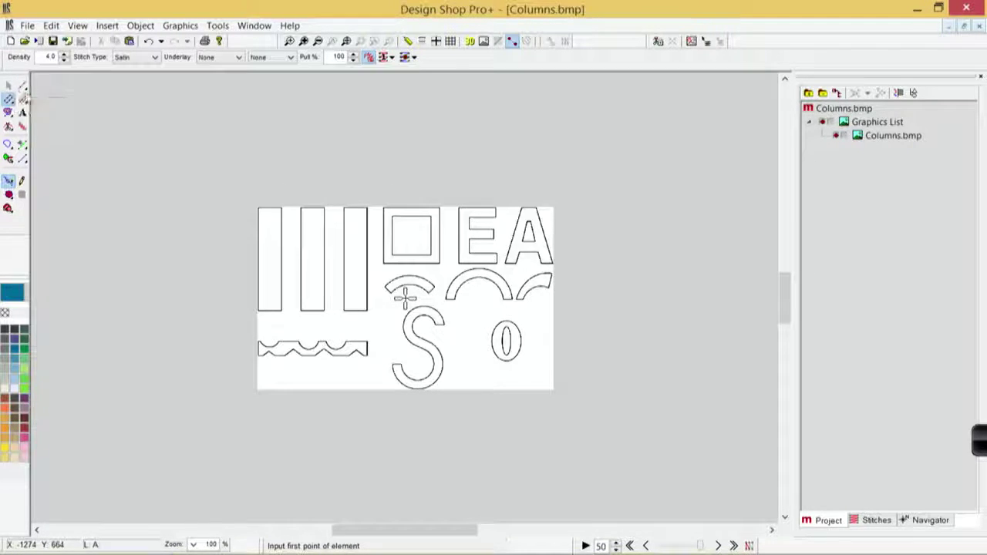
pyautogui.click(289, 41)
pyautogui.moveTo(233, 126); pyautogui.dragTo(466, 324)
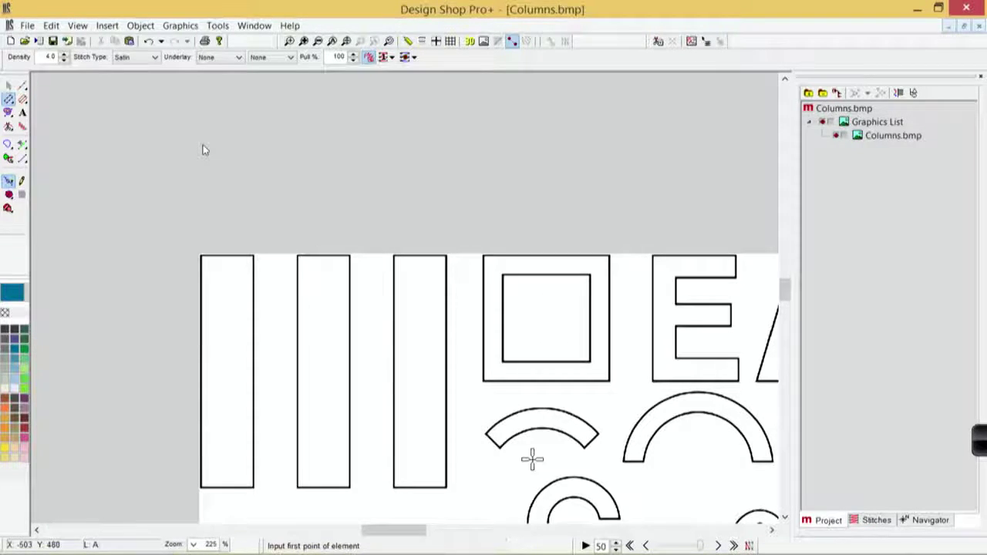
pyautogui.scroll(-3, 232, 167)
pyautogui.scroll(-1, 241, 167)
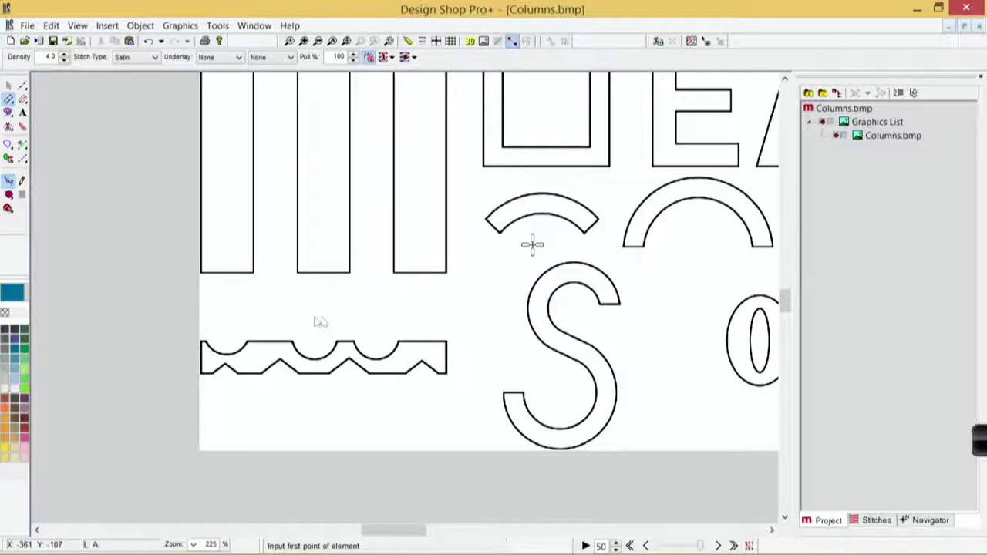
pyautogui.click(980, 440)
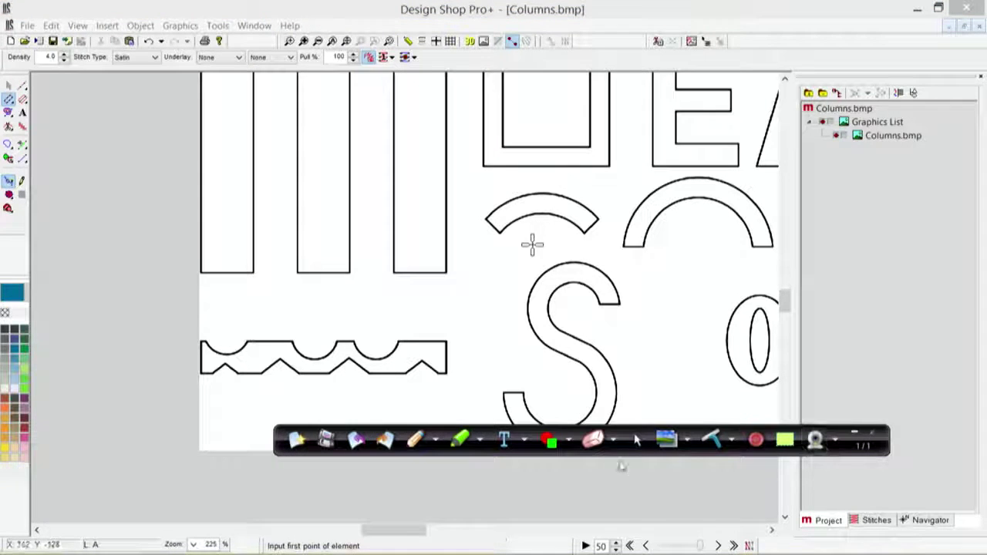
pyautogui.click(435, 441)
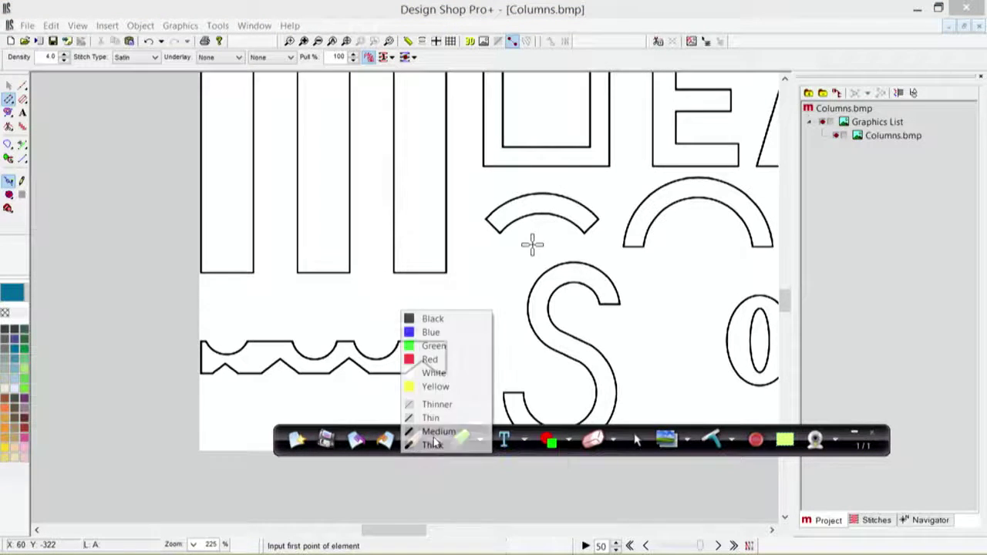
pyautogui.click(428, 333)
pyautogui.click(855, 433)
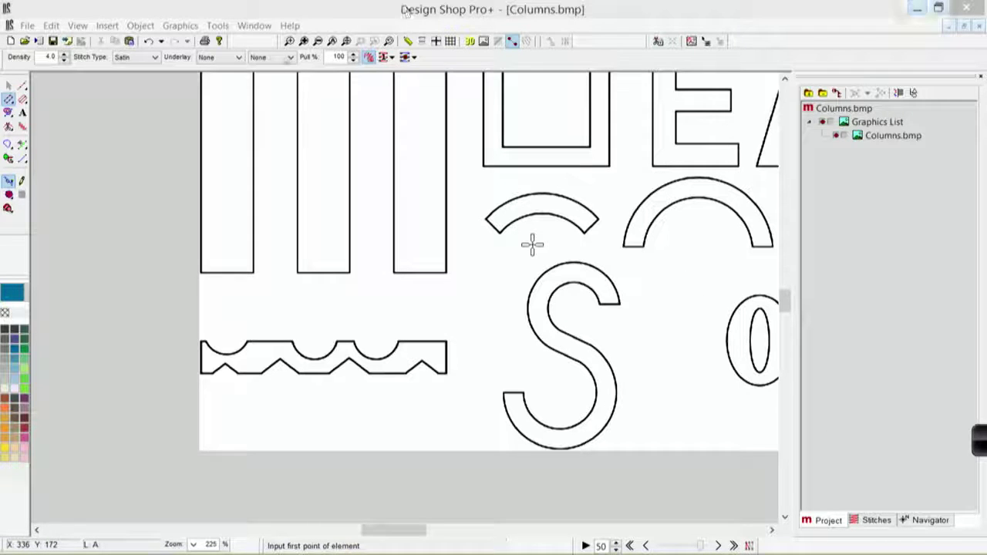
pyautogui.click(254, 309)
# Step: Zoom in on the wavy border and place the first two Column 2 points at its top-left corner
pyautogui.moveTo(186, 307); pyautogui.dragTo(456, 406)
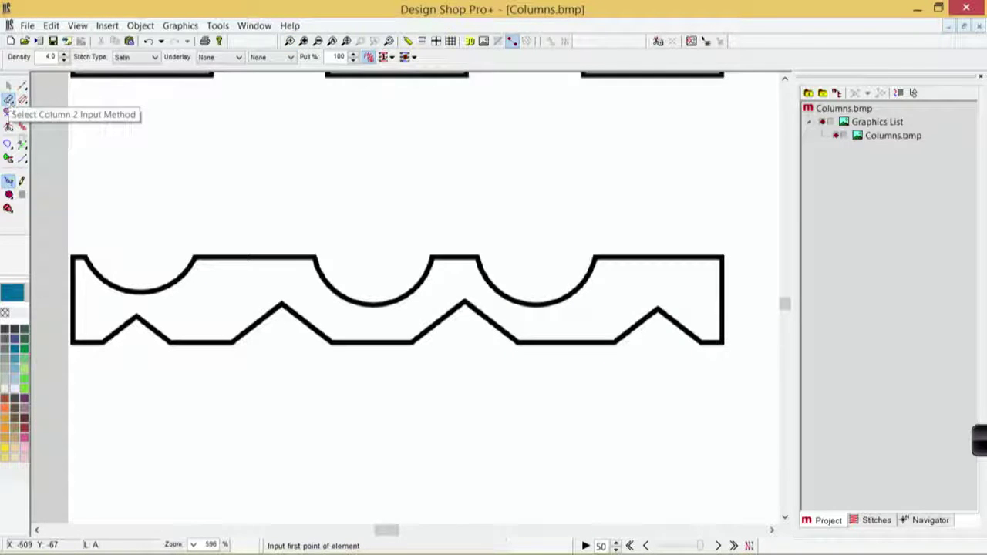
pyautogui.click(8, 100)
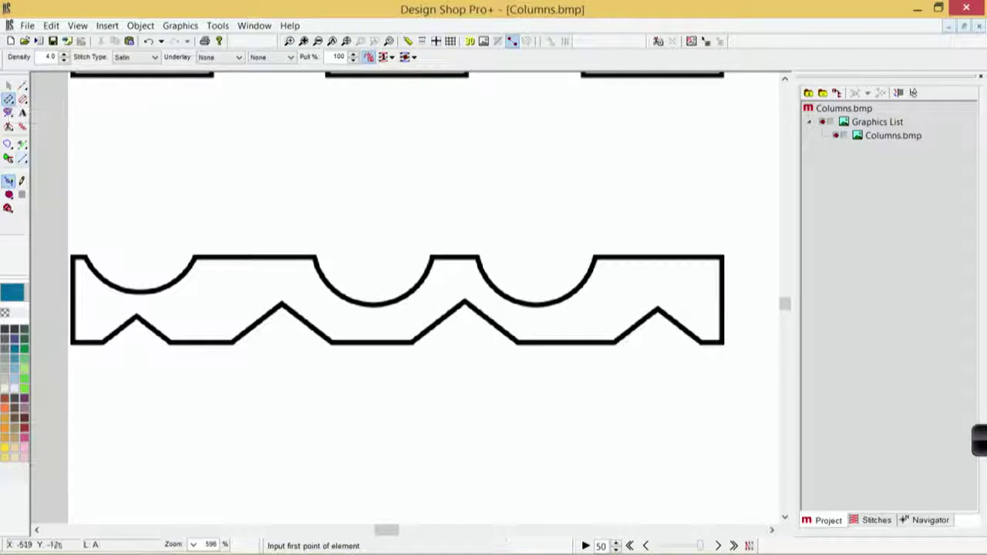
pyautogui.click(71, 255)
pyautogui.click(86, 255)
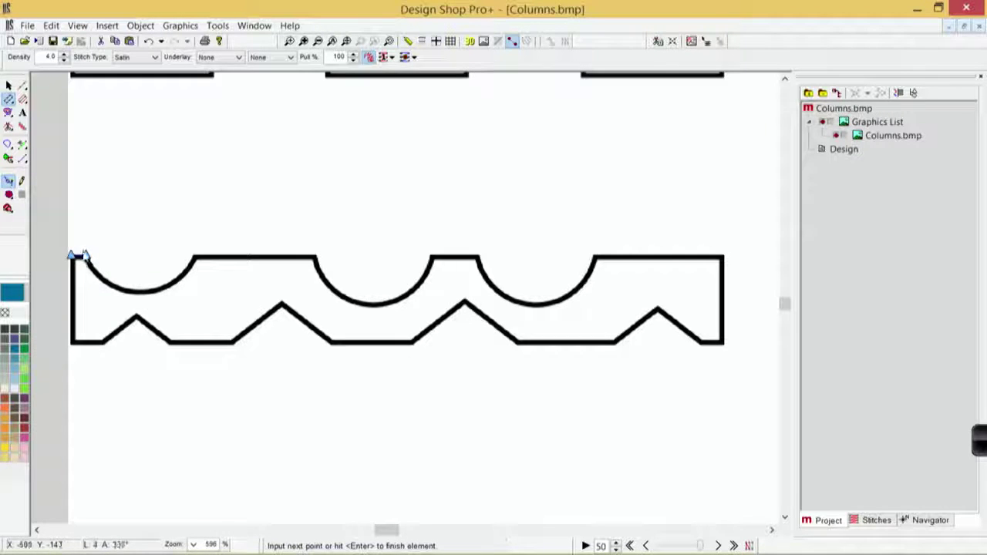
# Step: Trace the scalloped top edge across all three arches to the top-right corner
pyautogui.click(138, 292)
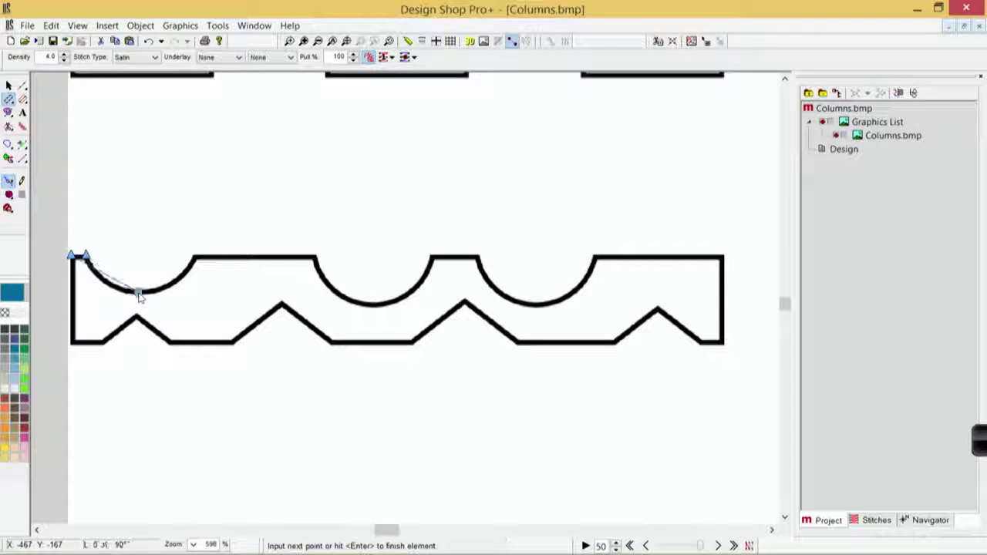
pyautogui.click(195, 260)
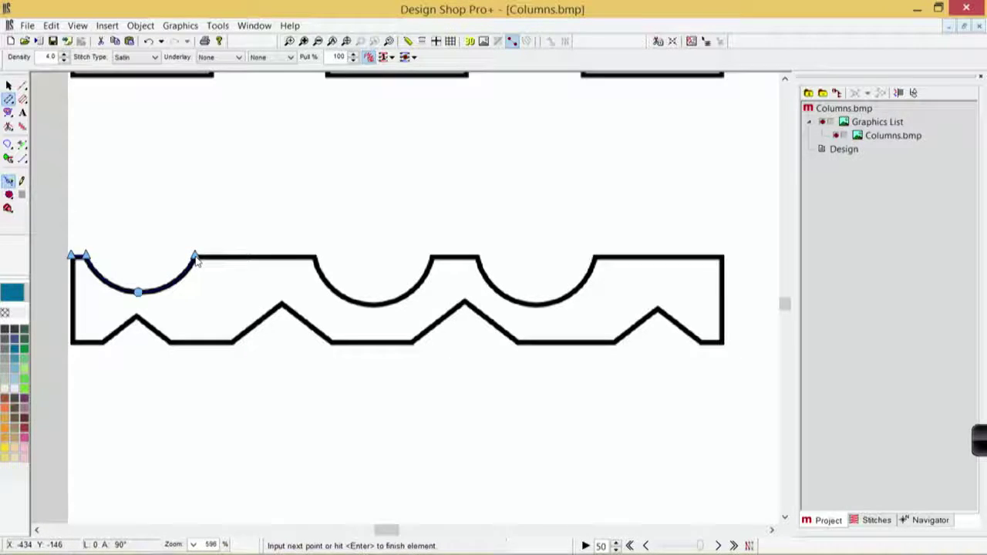
pyautogui.click(316, 260)
pyautogui.rightClick(371, 307)
pyautogui.click(433, 261)
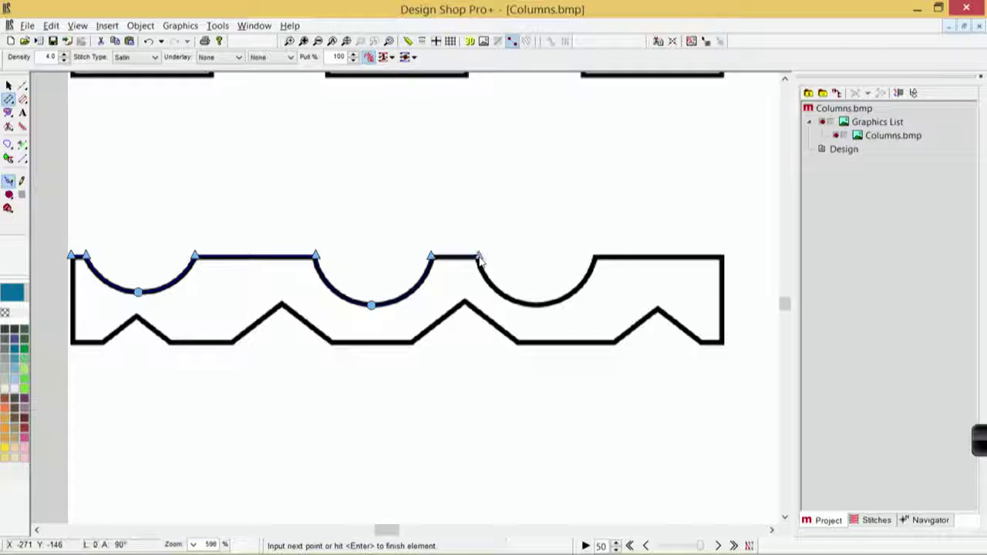
pyautogui.rightClick(538, 304)
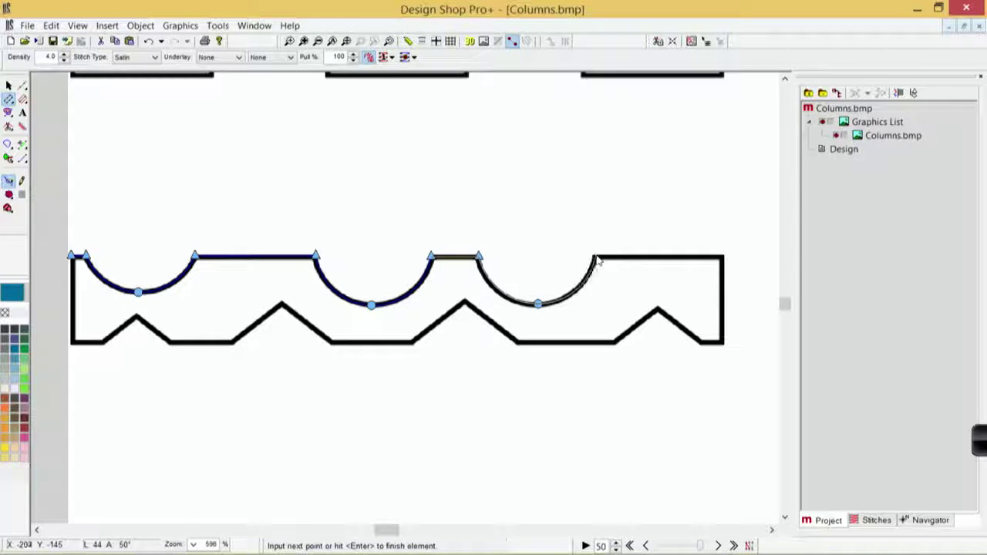
pyautogui.click(596, 257)
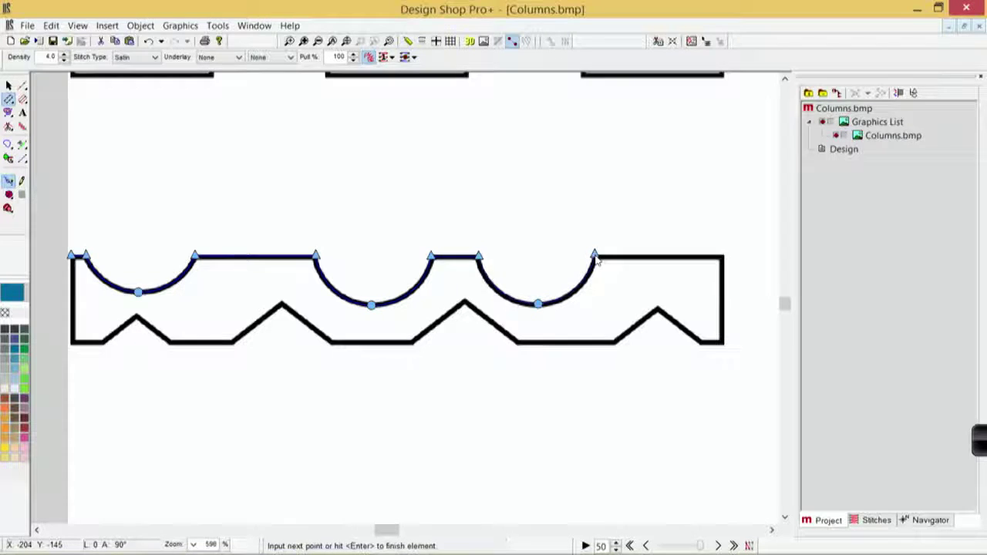
pyautogui.click(725, 258)
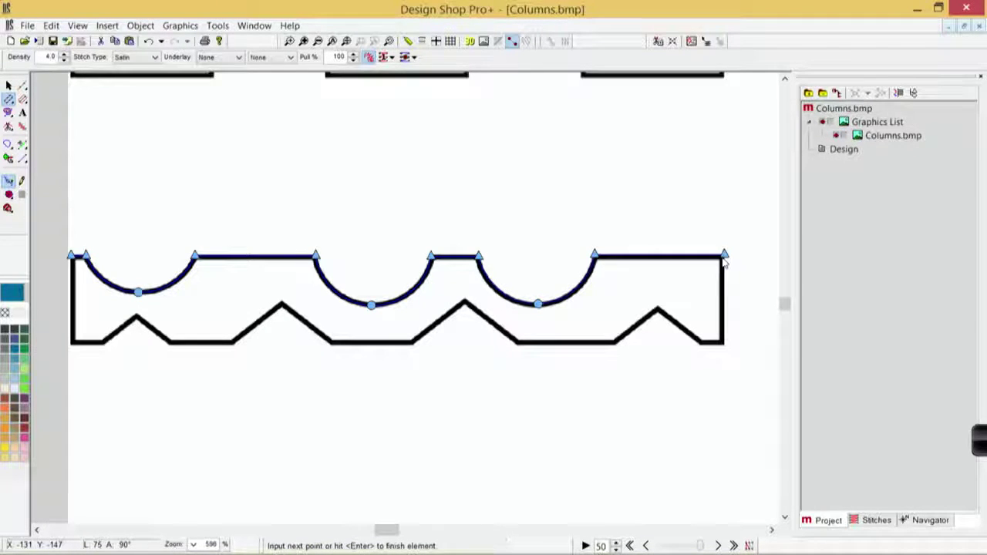
pyautogui.click(725, 257)
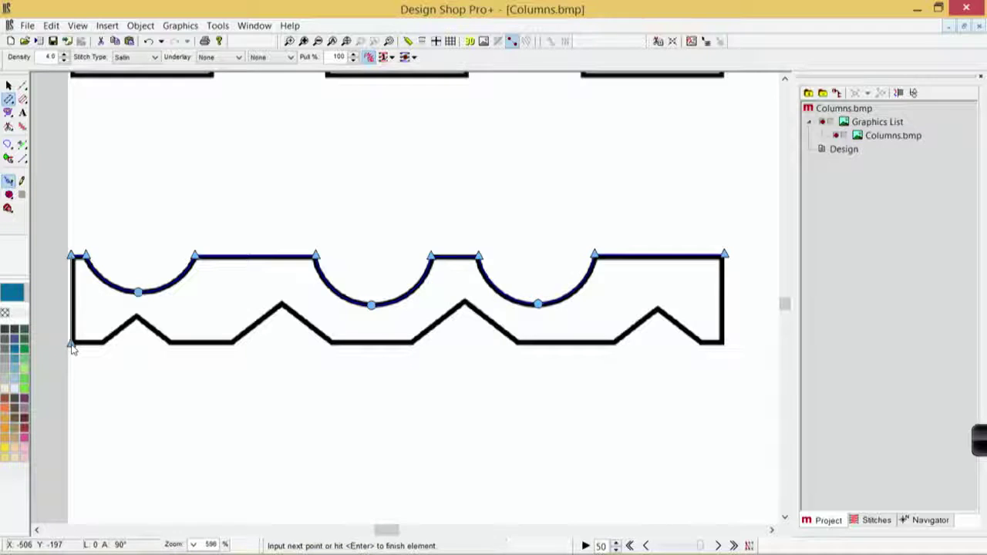
# Step: Trace the left part of the bottom zigzag edge from the bottom-left corner
pyautogui.click(72, 349)
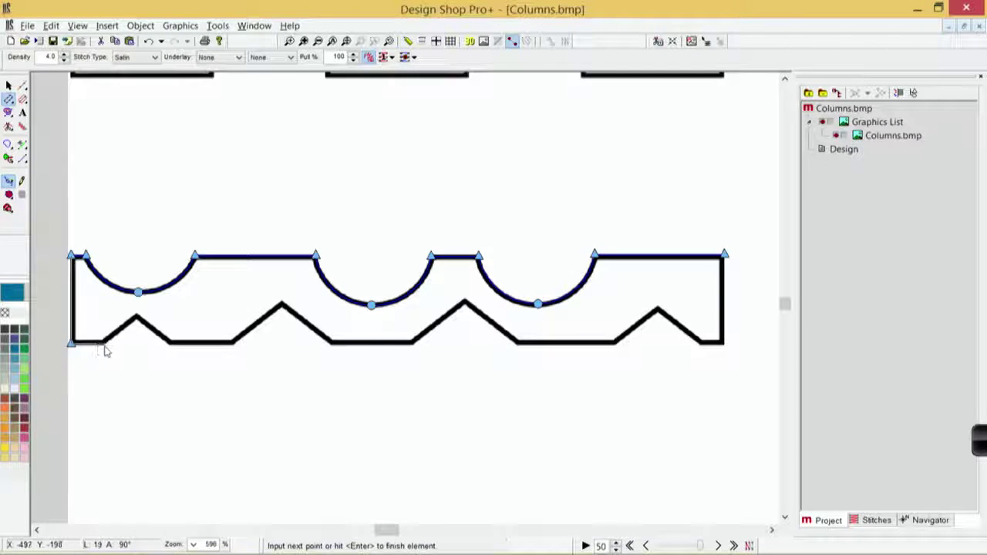
pyautogui.click(105, 342)
pyautogui.click(137, 318)
pyautogui.click(168, 342)
pyautogui.click(234, 343)
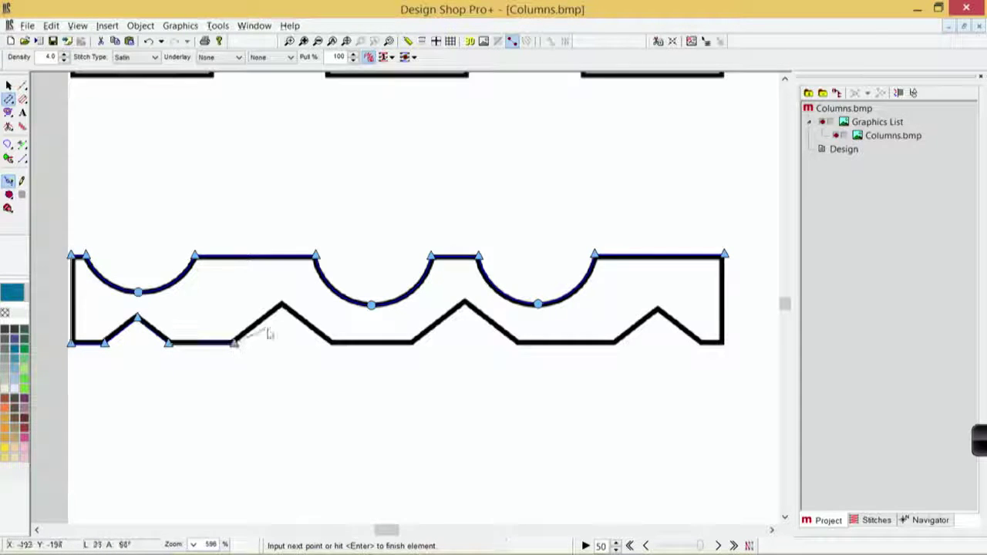
pyautogui.click(282, 307)
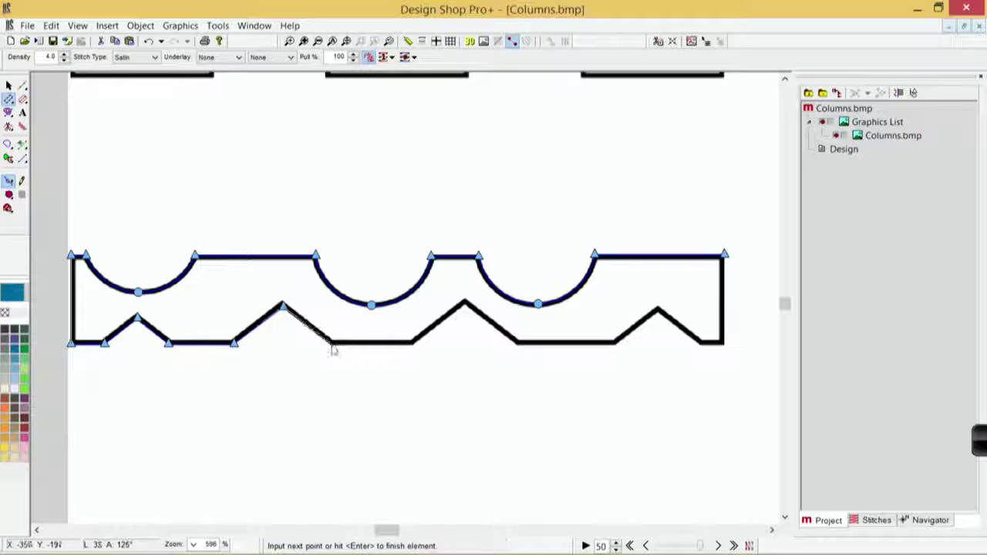
pyautogui.click(332, 344)
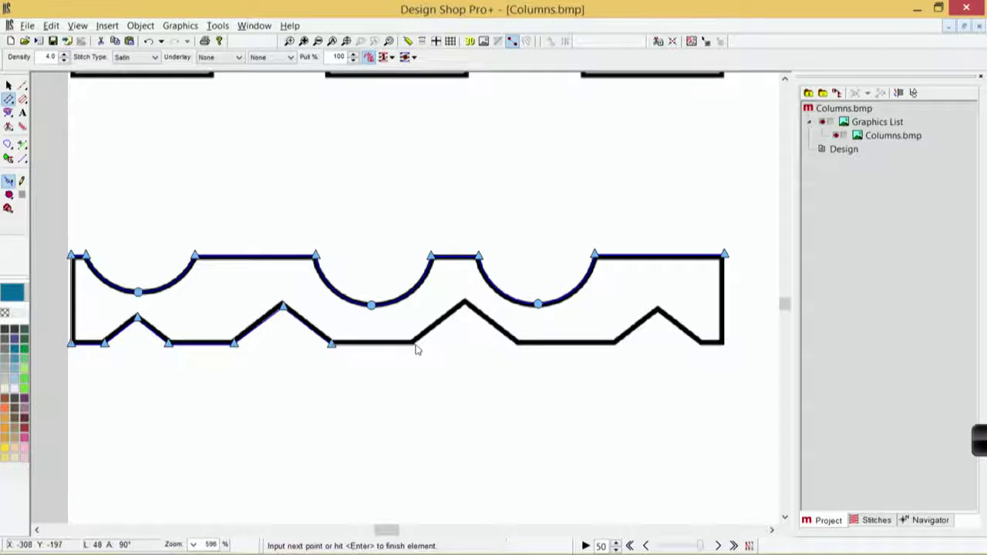
# Step: Trace the remaining zigzag to the bottom-right corner and finish the satin column
pyautogui.click(415, 343)
pyautogui.click(466, 303)
pyautogui.click(516, 344)
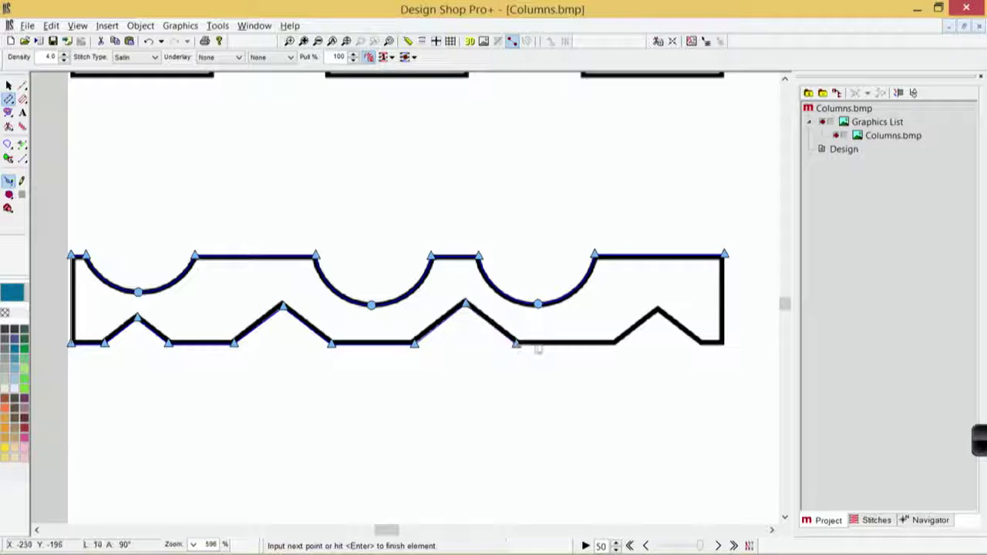
pyautogui.click(615, 345)
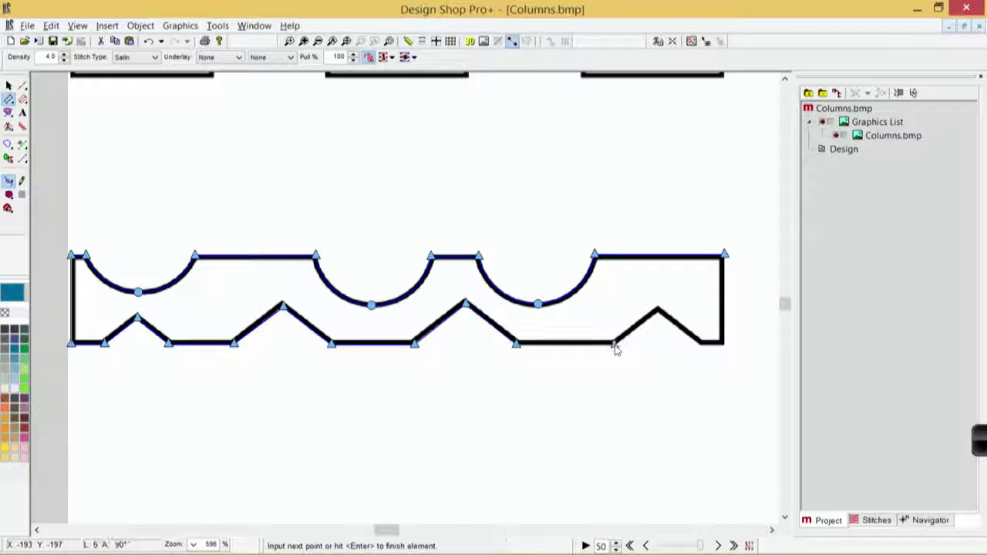
pyautogui.click(658, 312)
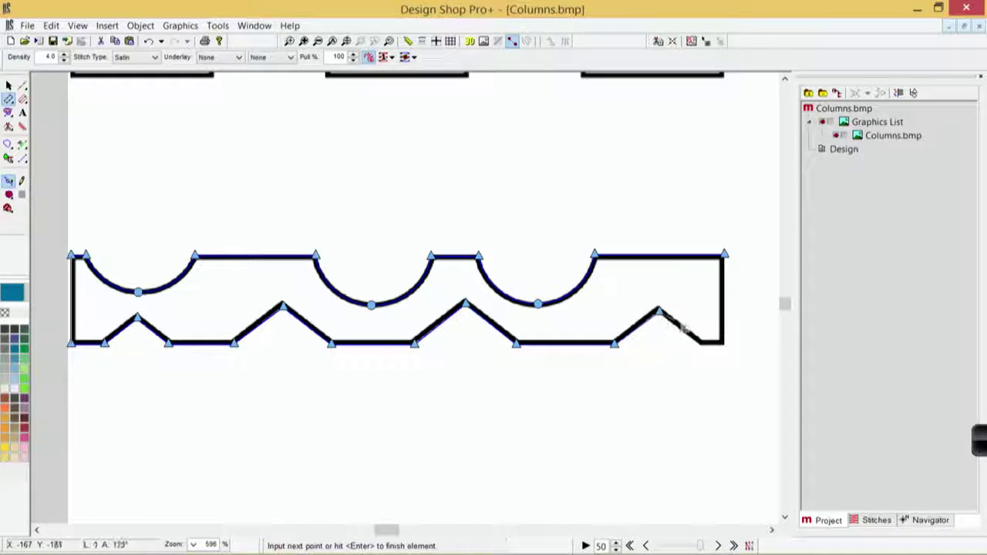
pyautogui.click(701, 346)
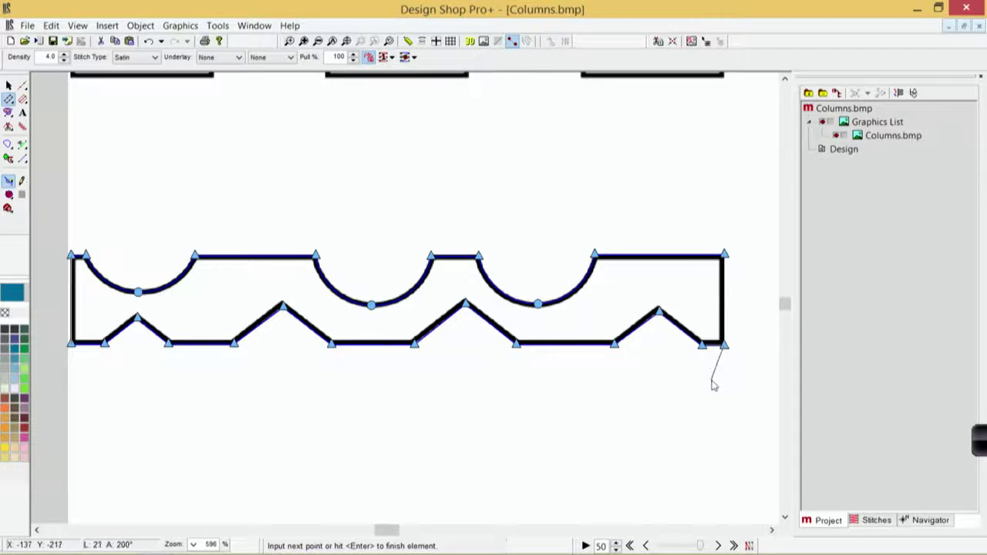
pyautogui.press('Return')
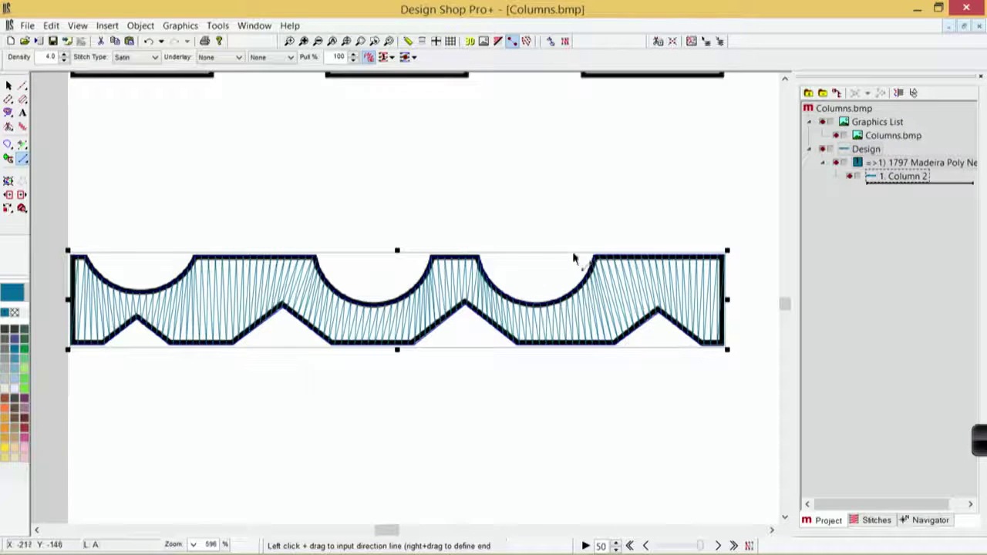
# Step: Add a stitch direction line across the third arch and hide the Columns.bmp background
pyautogui.moveTo(551, 216); pyautogui.dragTo(560, 409)
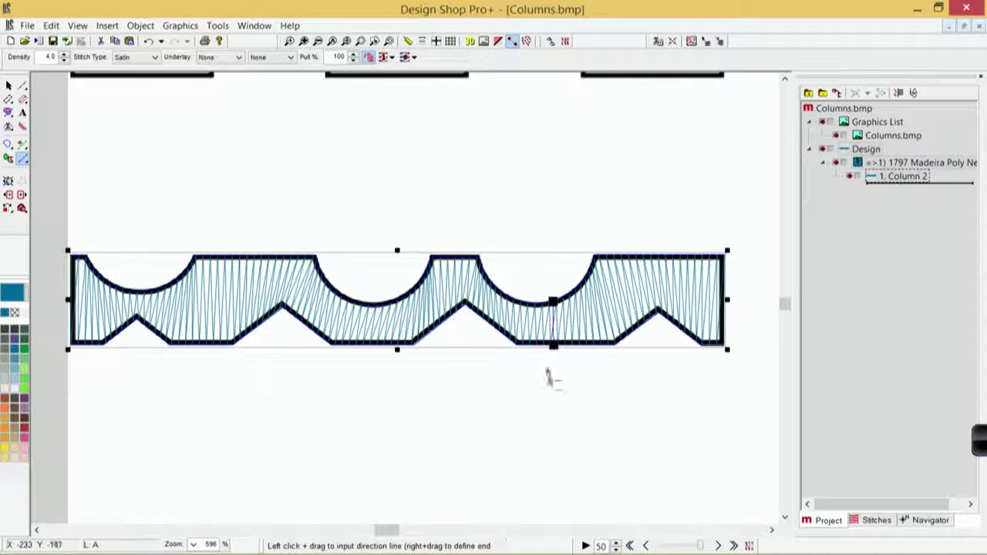
pyautogui.click(837, 135)
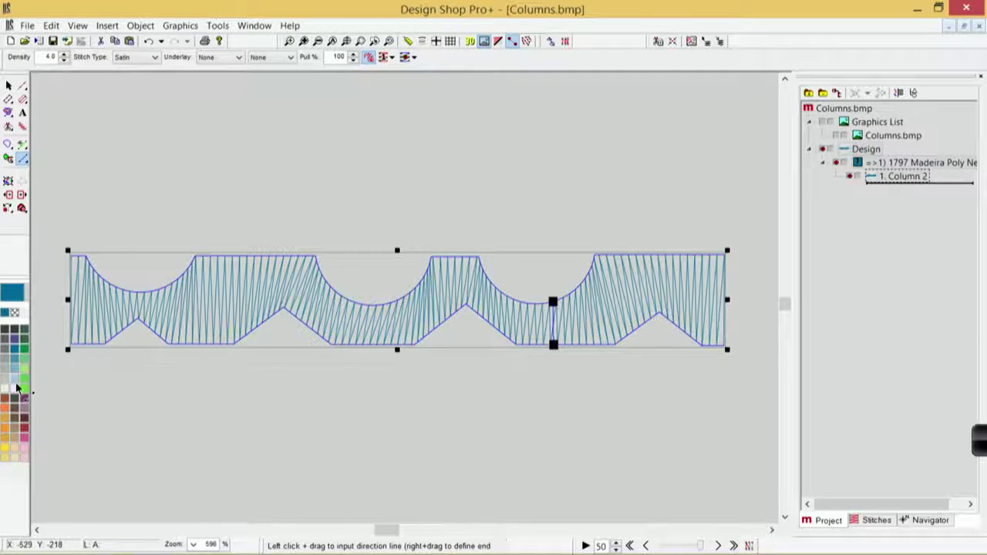
# Step: Make the border Floral Pink and add direction lines at the left, middle dip, right end and left slope
pyautogui.click(25, 439)
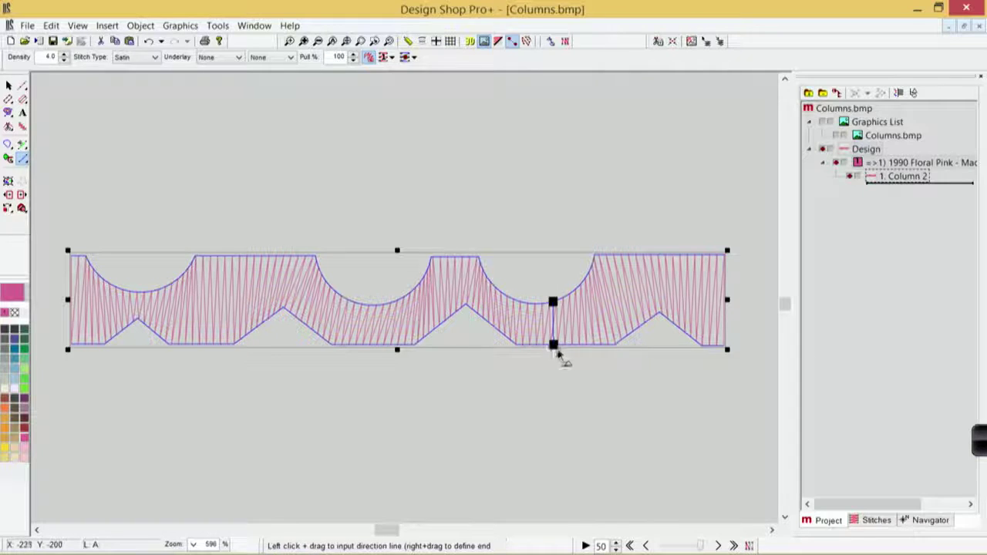
pyautogui.moveTo(229, 214); pyautogui.dragTo(234, 379)
pyautogui.moveTo(384, 203); pyautogui.dragTo(388, 393)
pyautogui.moveTo(665, 206); pyautogui.dragTo(669, 376)
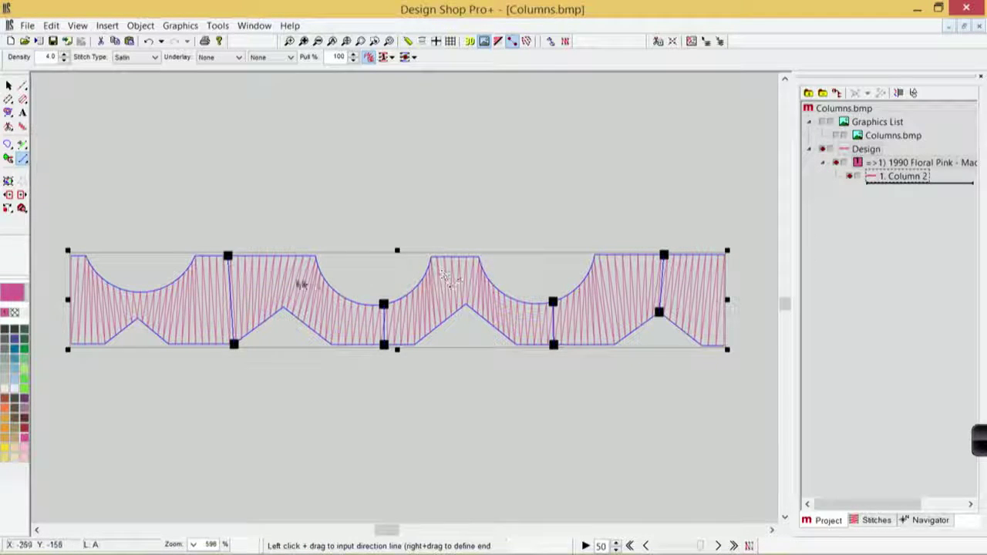
pyautogui.moveTo(324, 269)
pyautogui.mouseDown()
pyautogui.moveTo(288, 326)
pyautogui.moveTo(282, 378)
pyautogui.mouseUp()
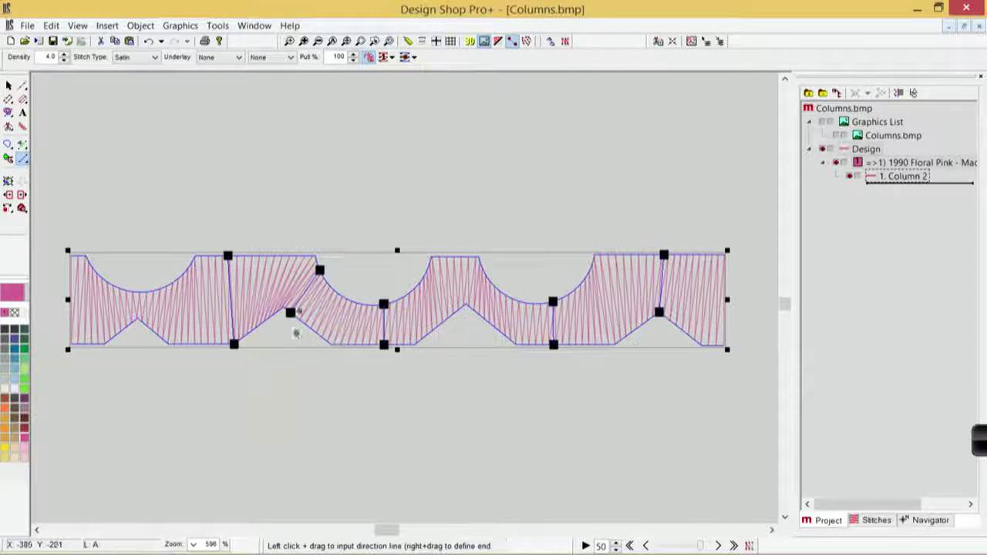
pyautogui.moveTo(324, 272); pyautogui.dragTo(323, 311)
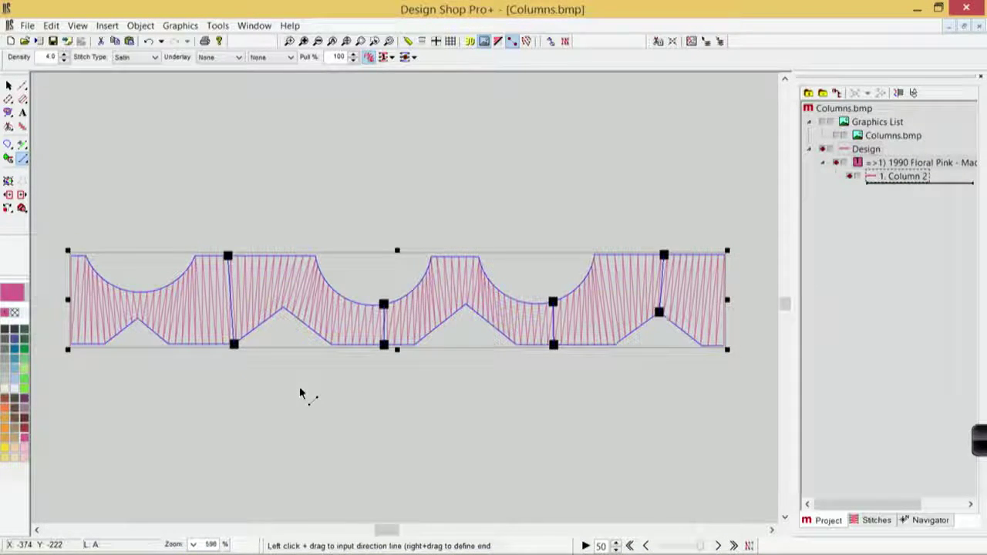
pyautogui.press('Return')
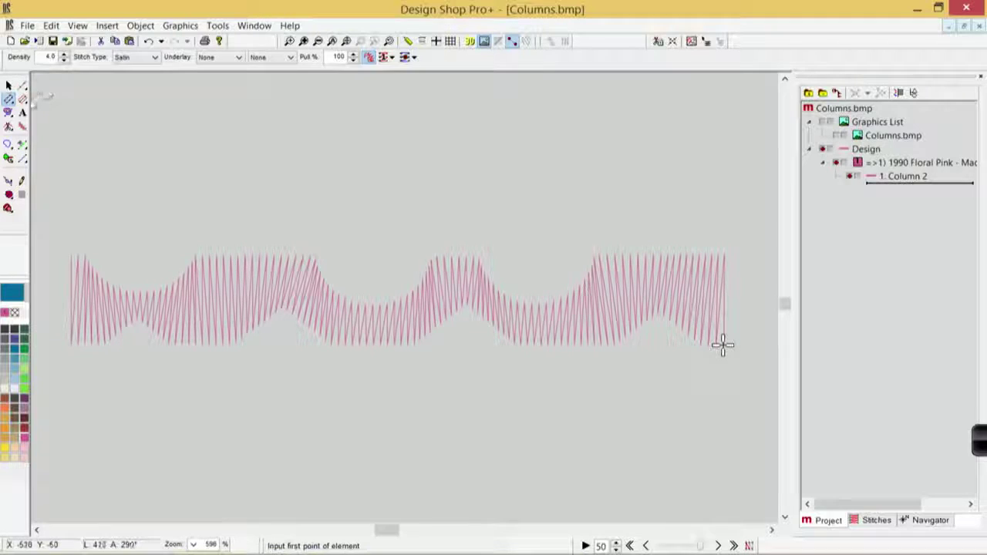
# Step: Show Columns.bmp again, bring the S outline into view, and open the annotation tools
pyautogui.click(838, 135)
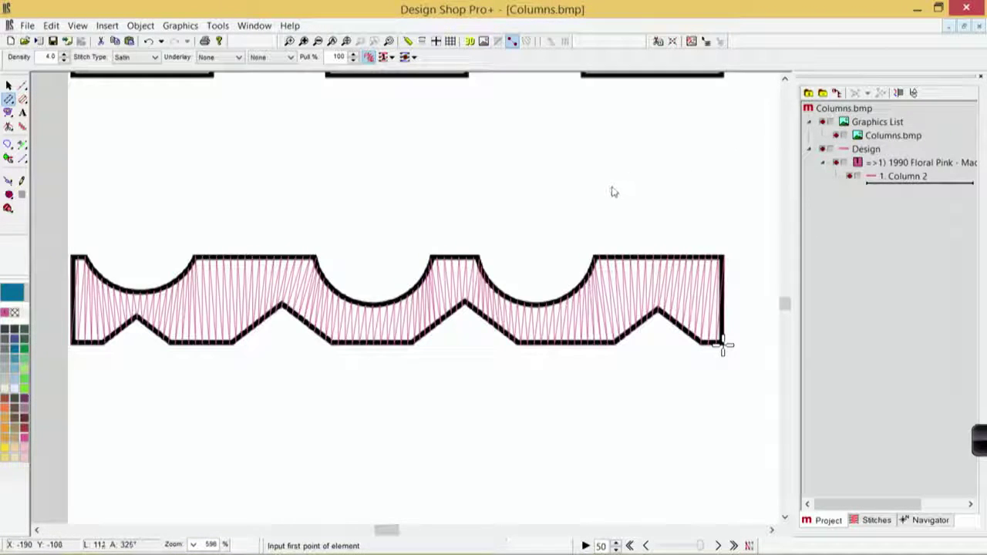
pyautogui.hscroll(6, 604, 204)
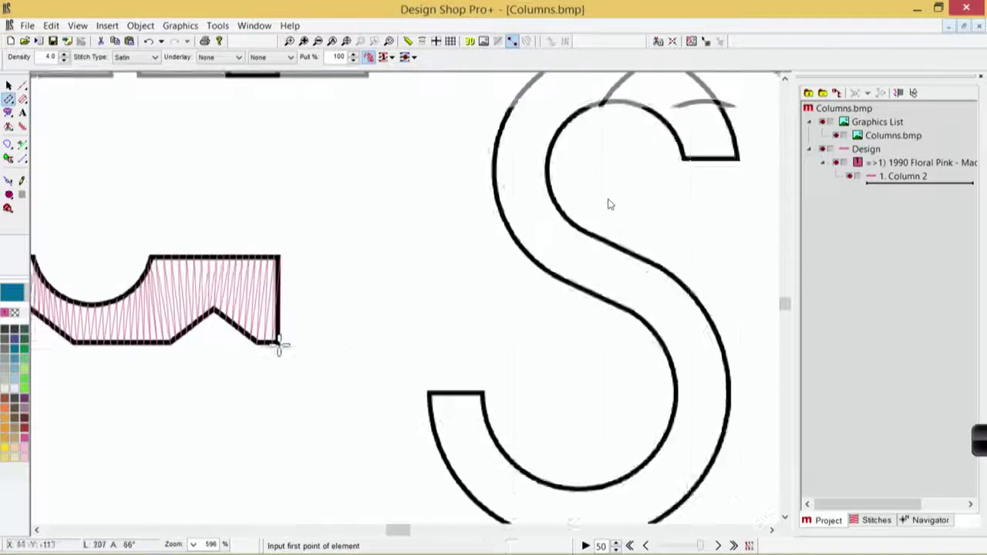
pyautogui.hscroll(2, 608, 204)
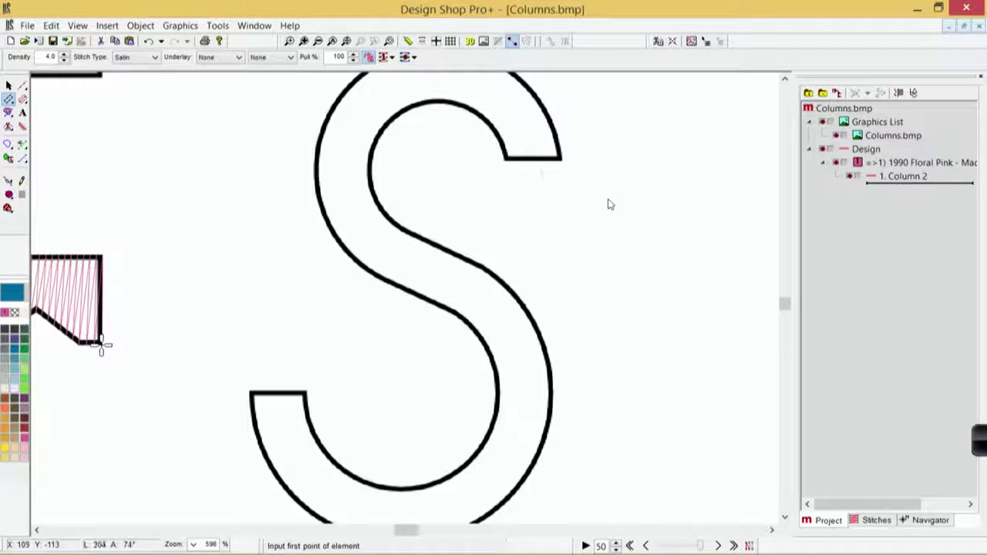
pyautogui.click(319, 42)
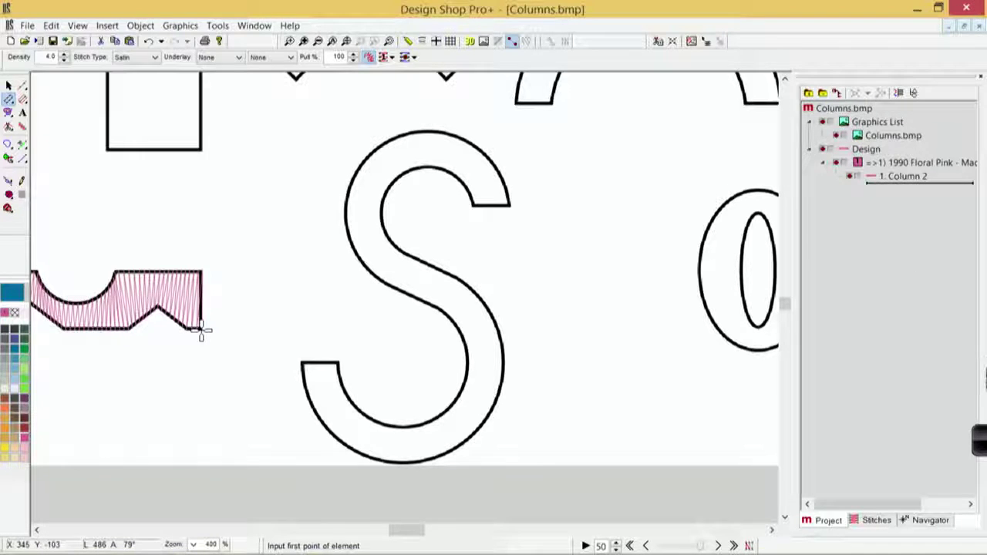
pyautogui.click(978, 448)
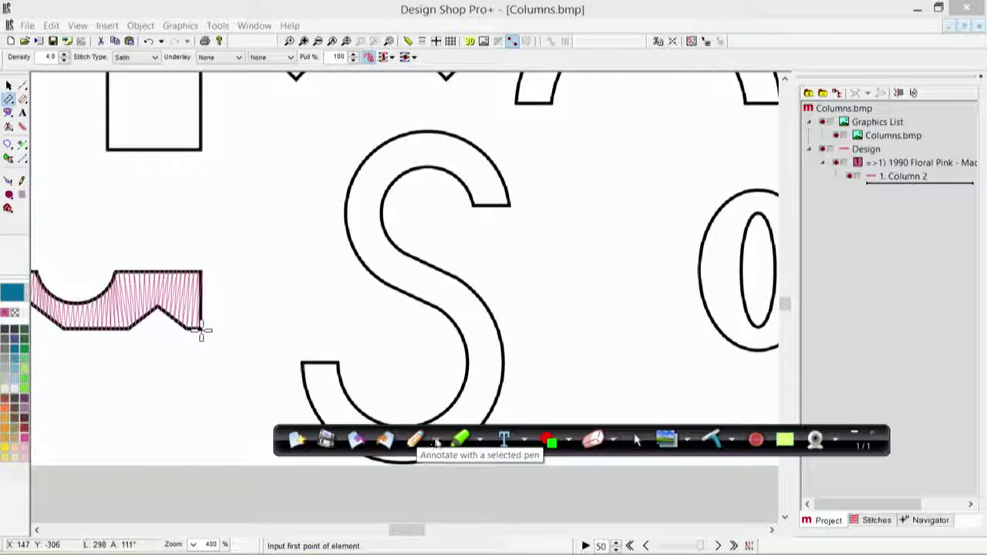
pyautogui.click(436, 442)
pyautogui.click(426, 334)
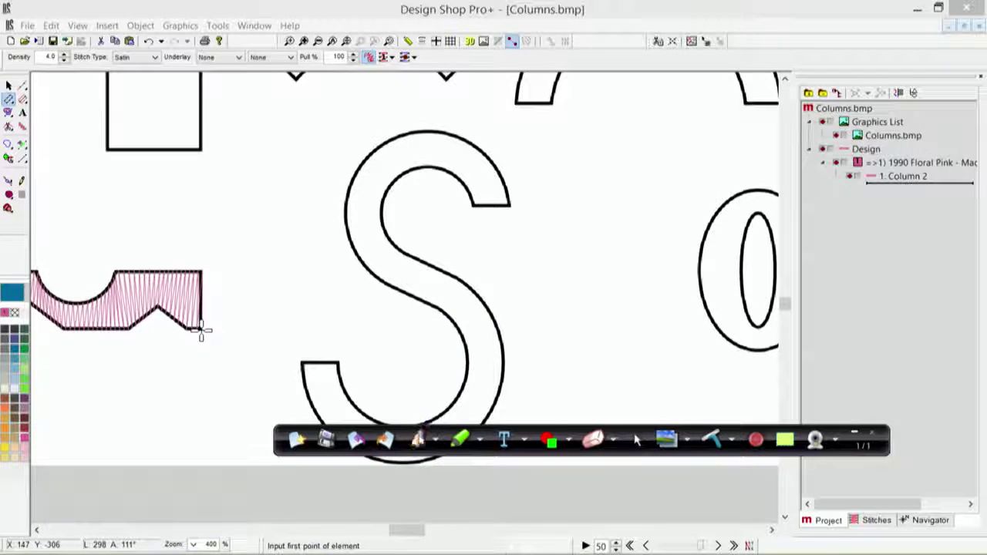
pyautogui.click(854, 434)
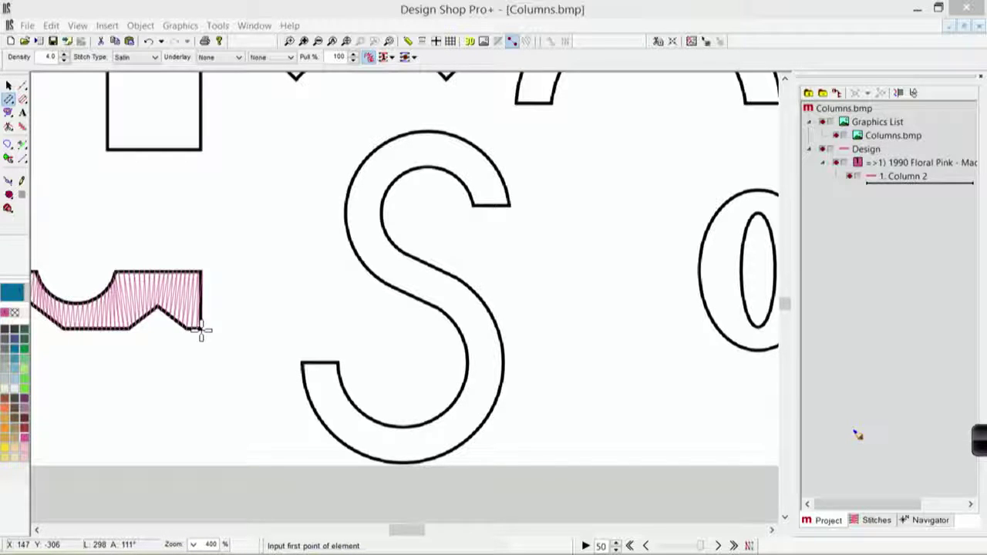
pyautogui.moveTo(460, 206); pyautogui.dragTo(544, 206)
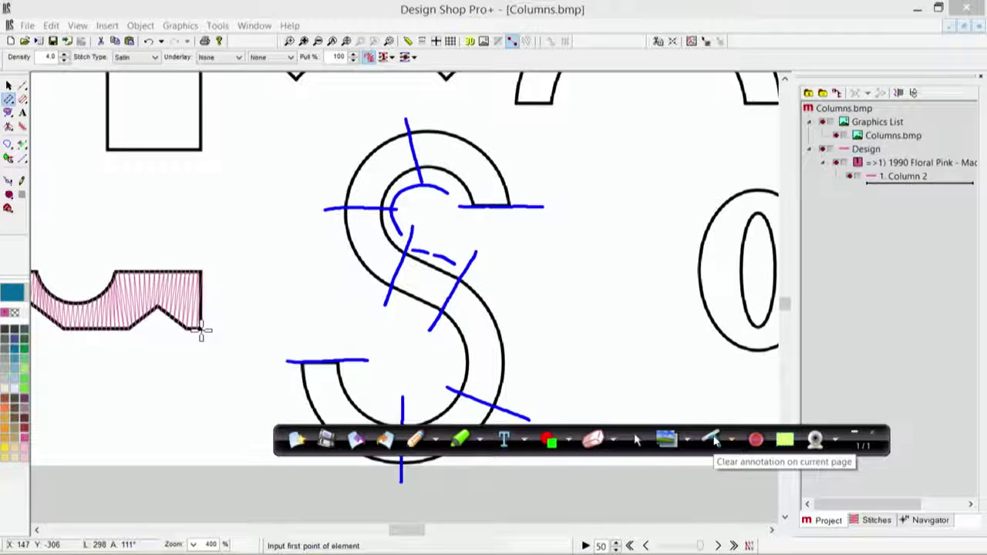
pyautogui.click(713, 441)
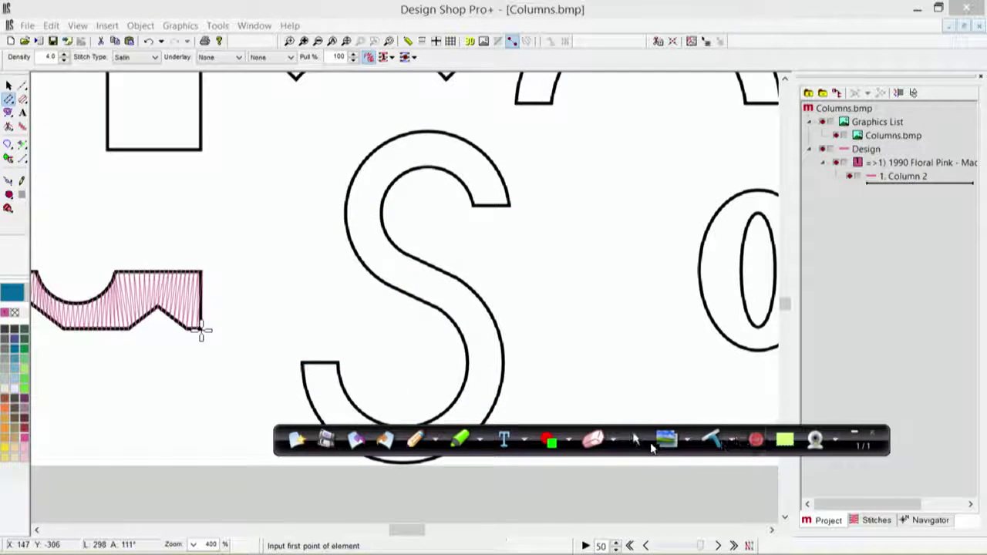
pyautogui.click(852, 434)
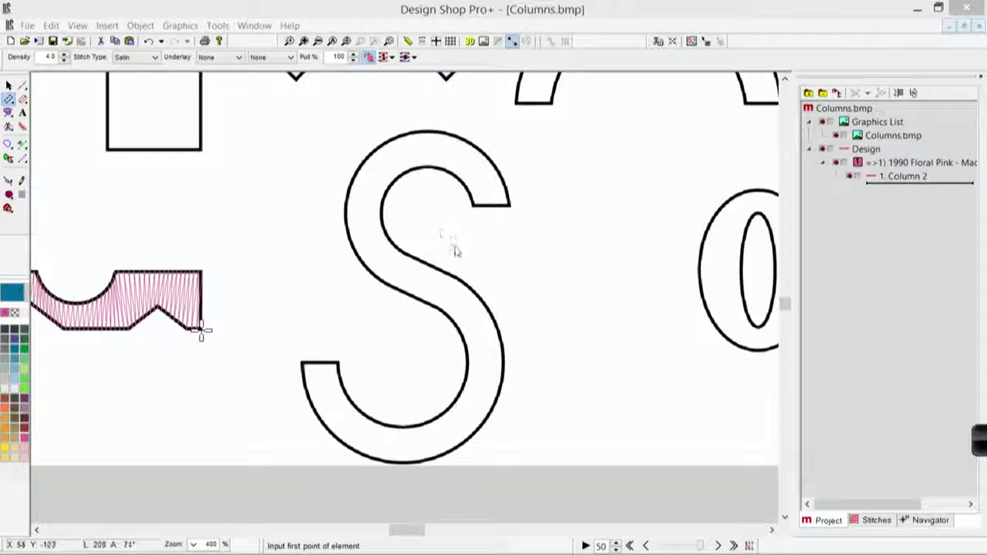
# Step: Trace the S's first side from its top end down to the lower-left tip
pyautogui.click(472, 206)
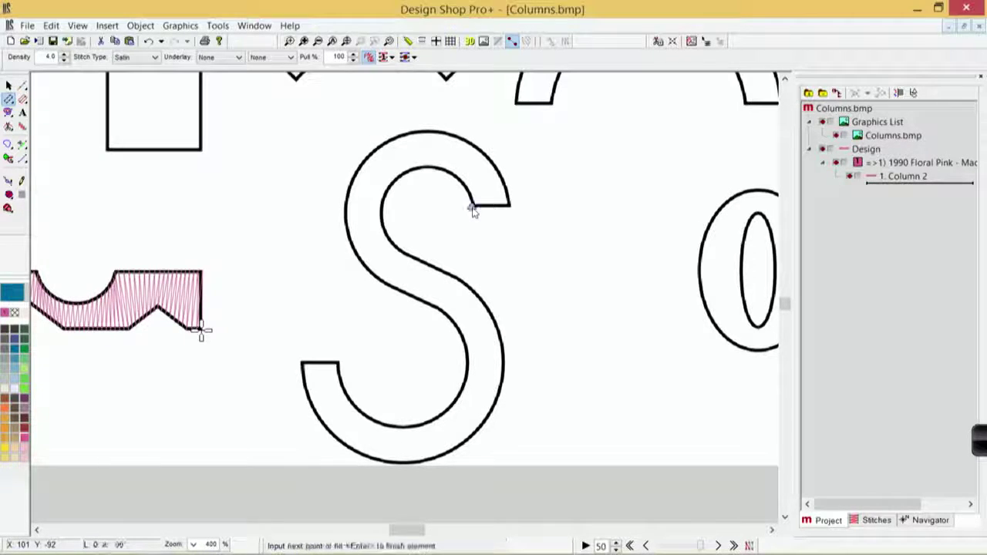
pyautogui.click(423, 168)
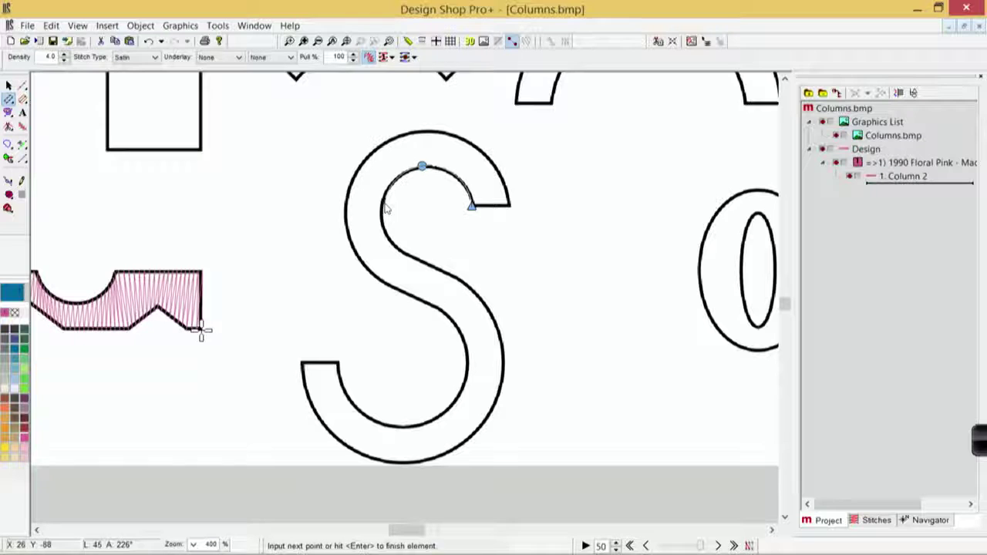
pyautogui.click(387, 195)
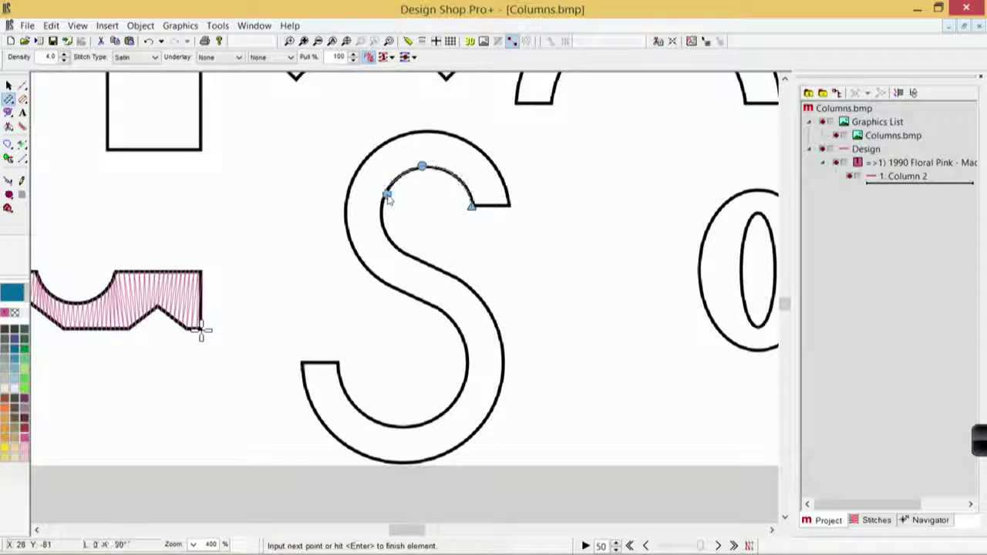
pyautogui.click(401, 251)
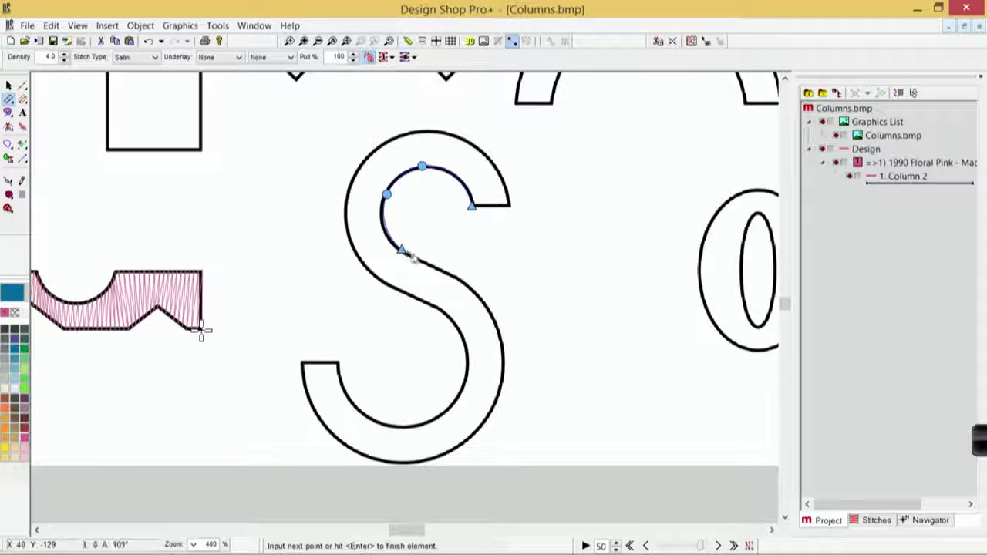
pyautogui.click(455, 276)
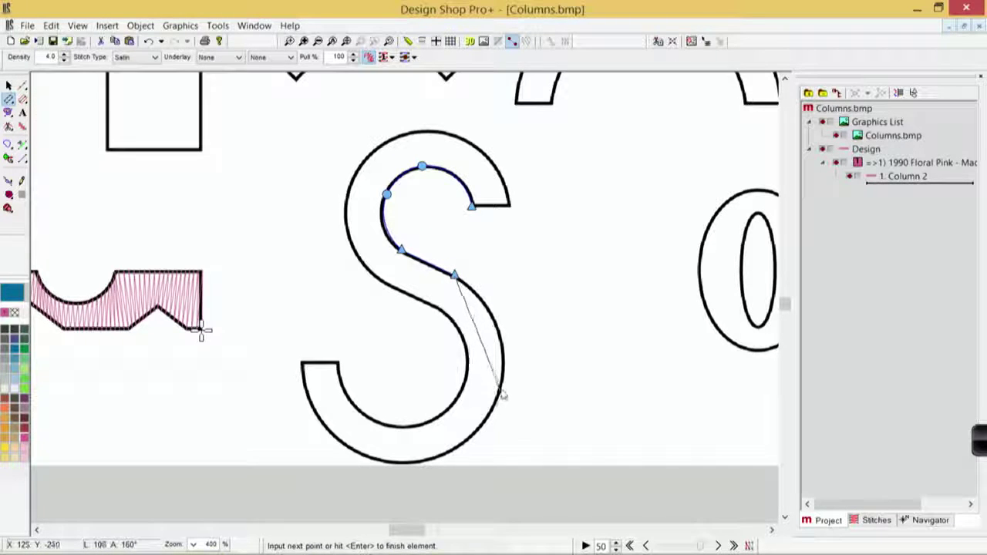
pyautogui.click(501, 388)
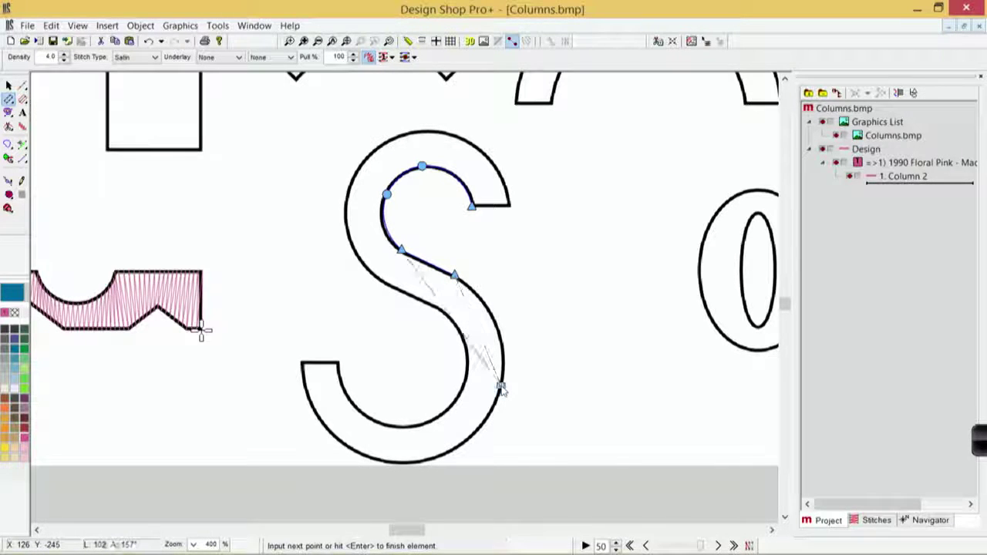
pyautogui.click(419, 465)
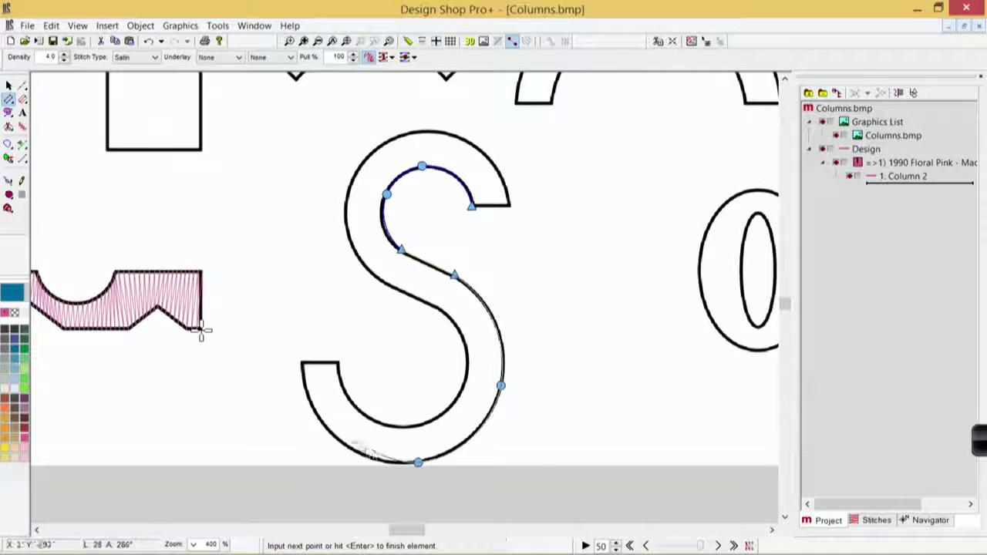
pyautogui.click(302, 366)
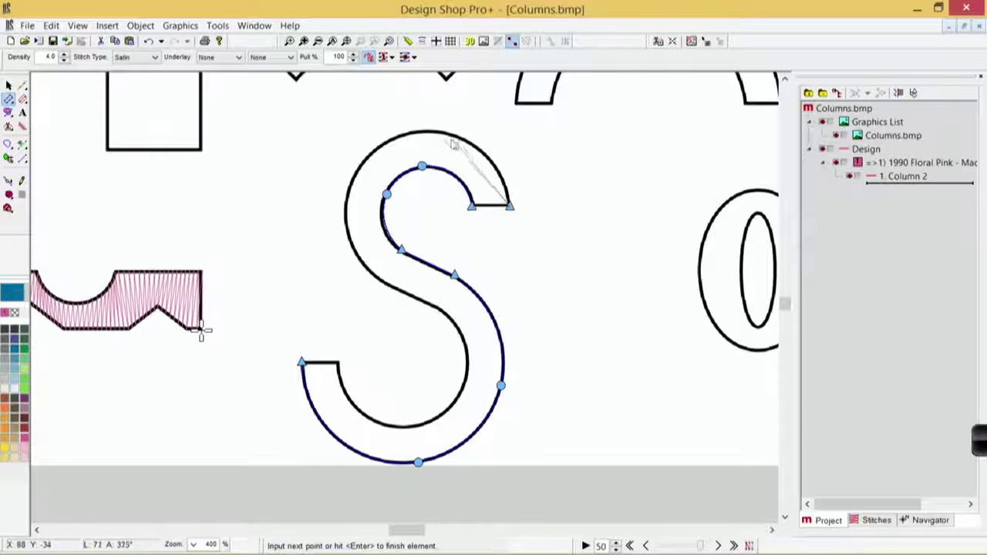
# Step: Trace the S's second side, correct one misplaced point, and finish the blue satin column
pyautogui.click(419, 131)
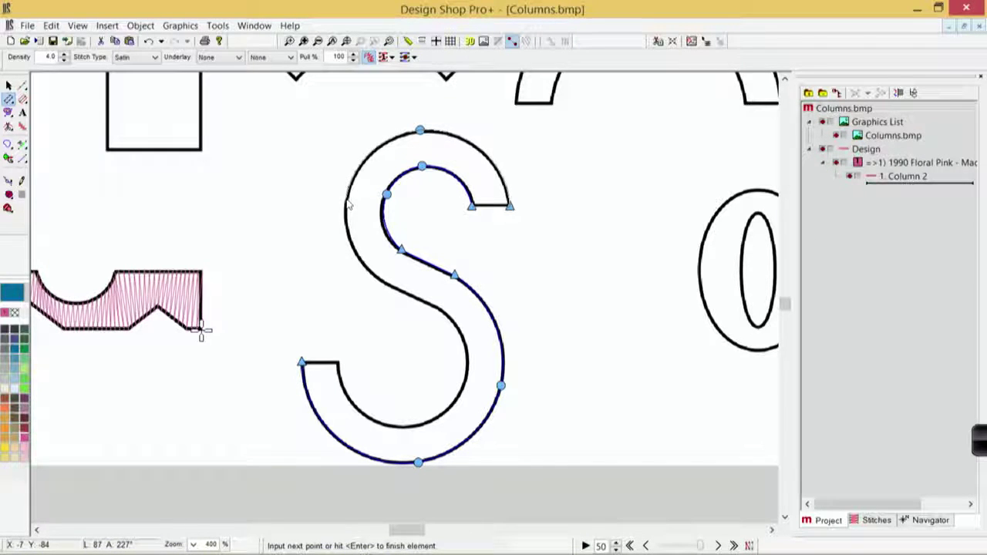
pyautogui.click(346, 199)
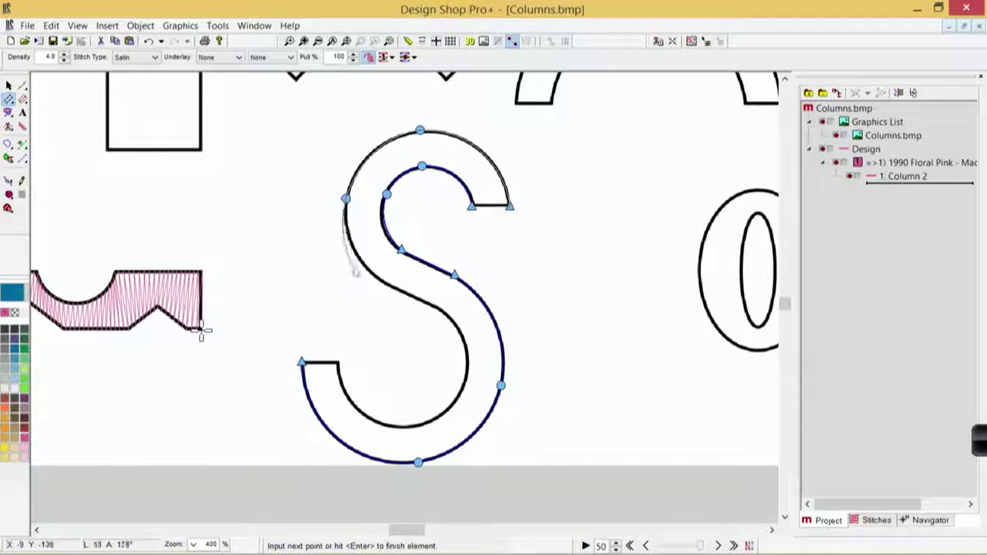
pyautogui.click(393, 288)
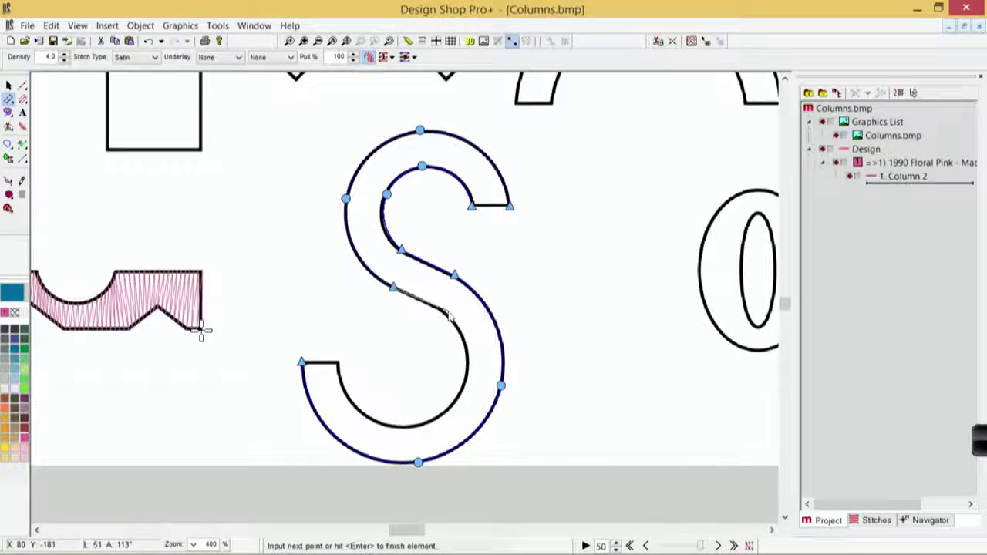
pyautogui.click(439, 308)
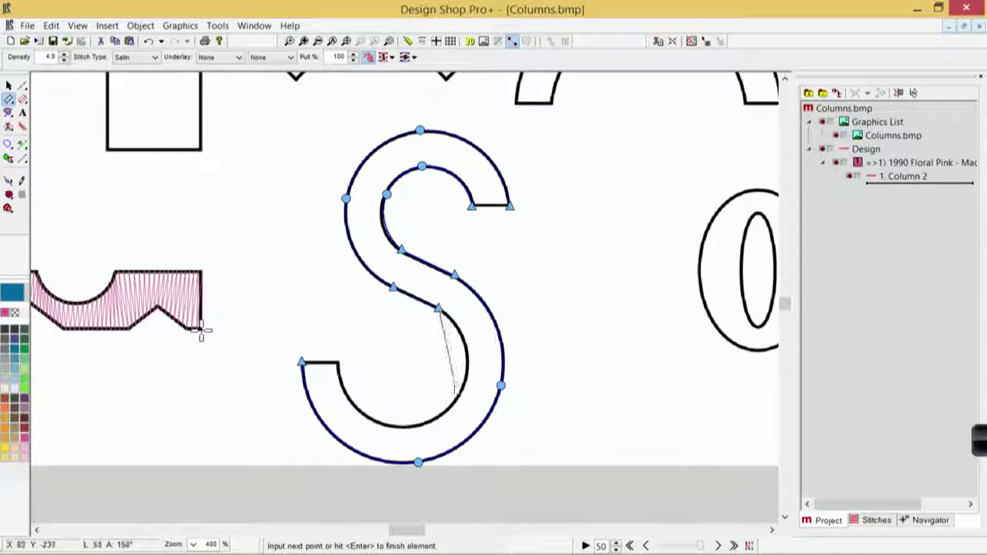
pyautogui.click(459, 387)
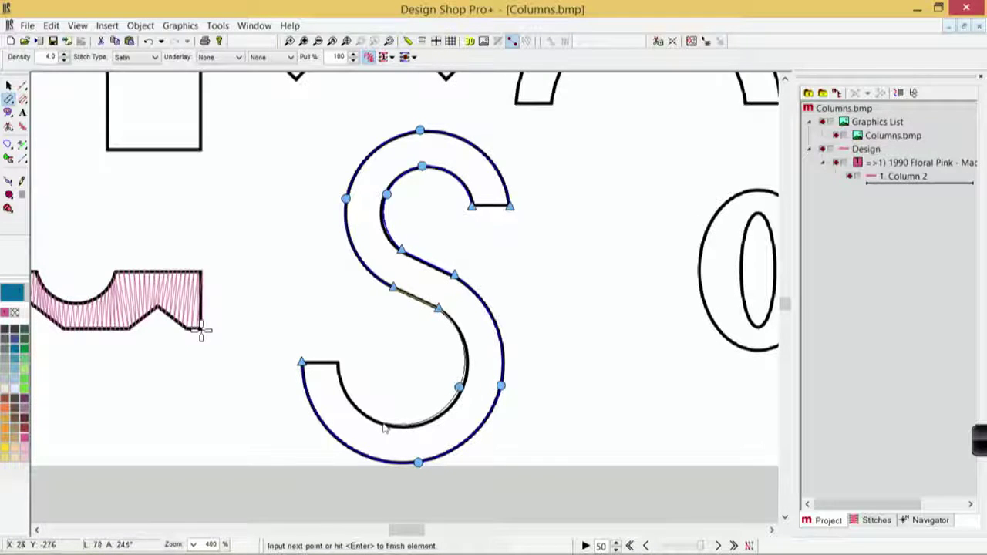
pyautogui.press('BackSpace')
pyautogui.click(461, 388)
pyautogui.click(385, 423)
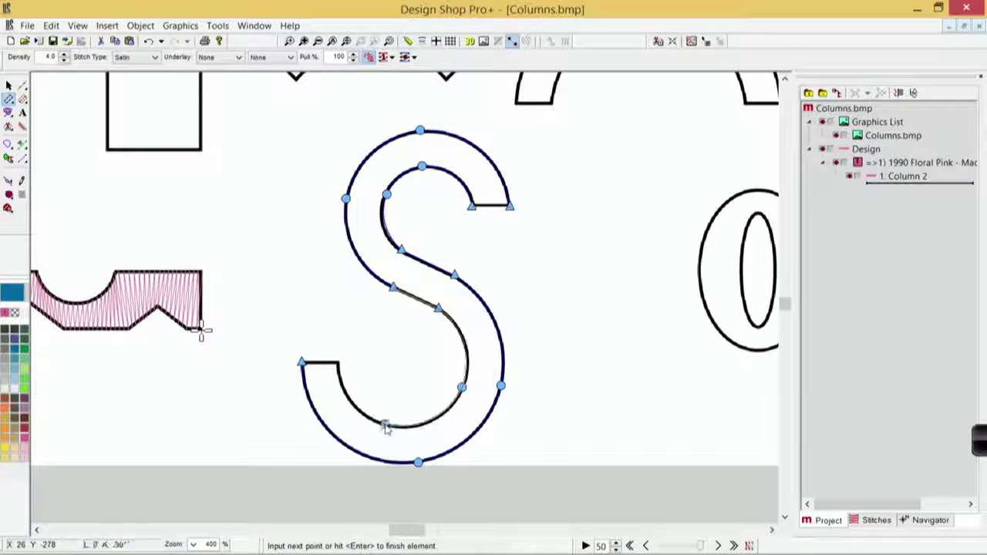
pyautogui.click(338, 363)
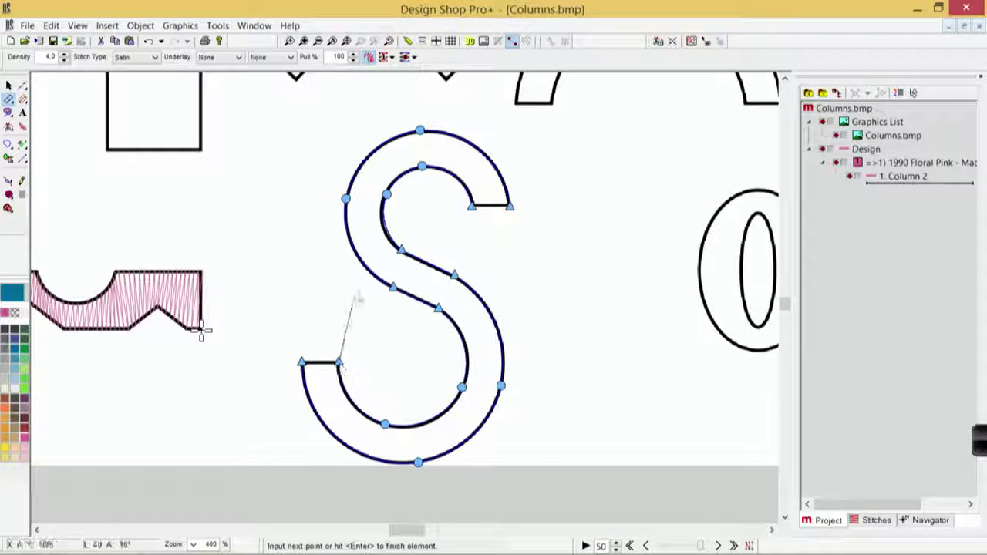
pyautogui.click(304, 362)
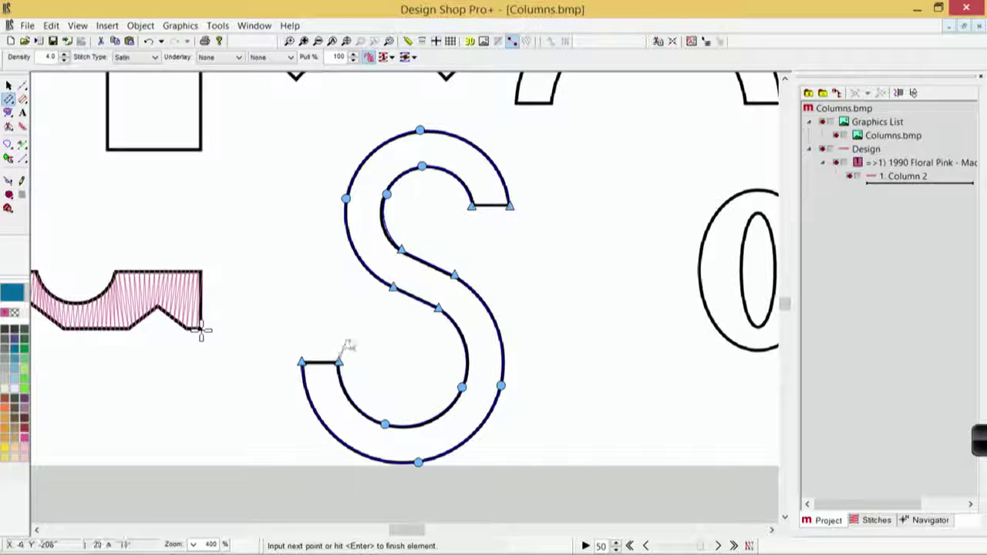
pyautogui.press('Return')
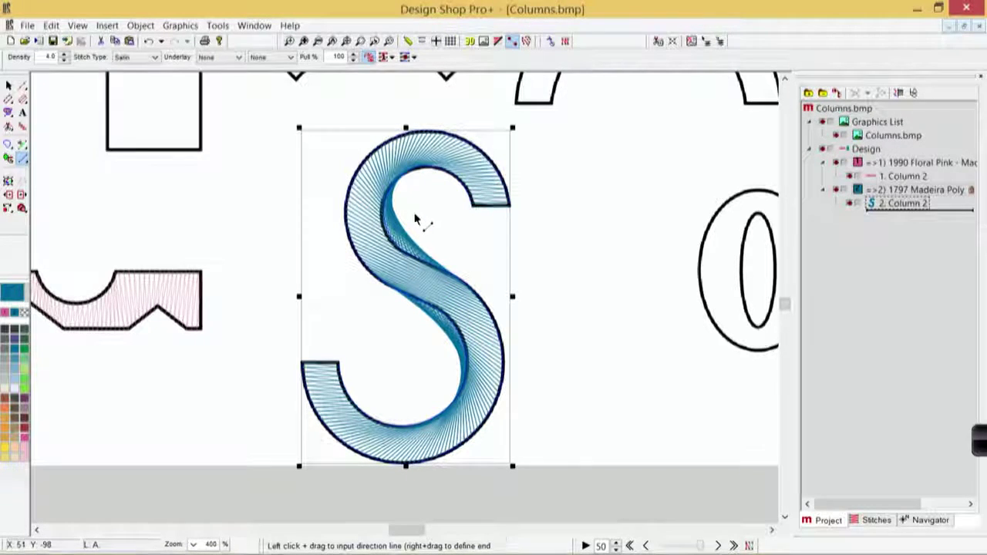
# Step: Draw stitch-angle lines across the S's upper and lower curves and apply them
pyautogui.moveTo(414, 214); pyautogui.dragTo(388, 313)
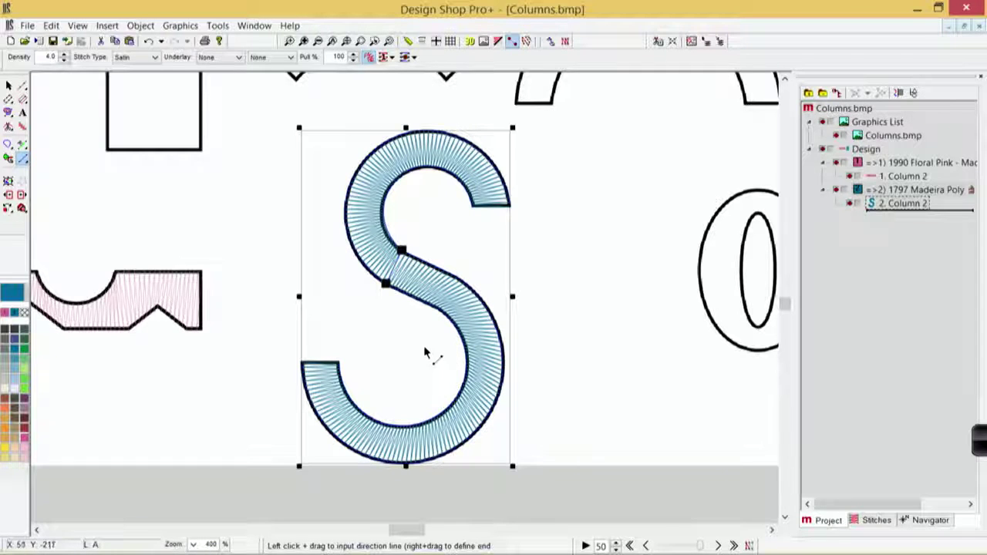
pyautogui.moveTo(424, 346); pyautogui.dragTo(468, 255)
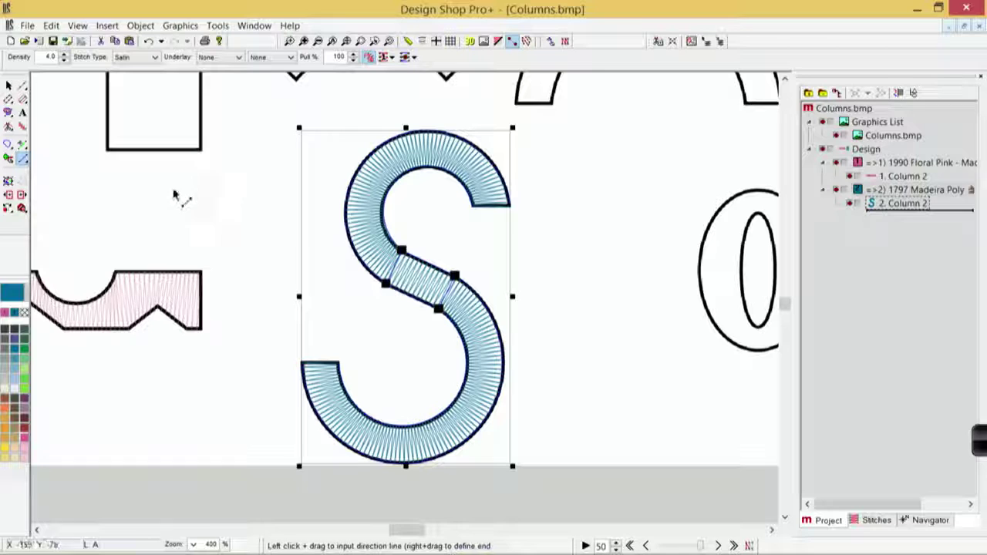
pyautogui.press('Return')
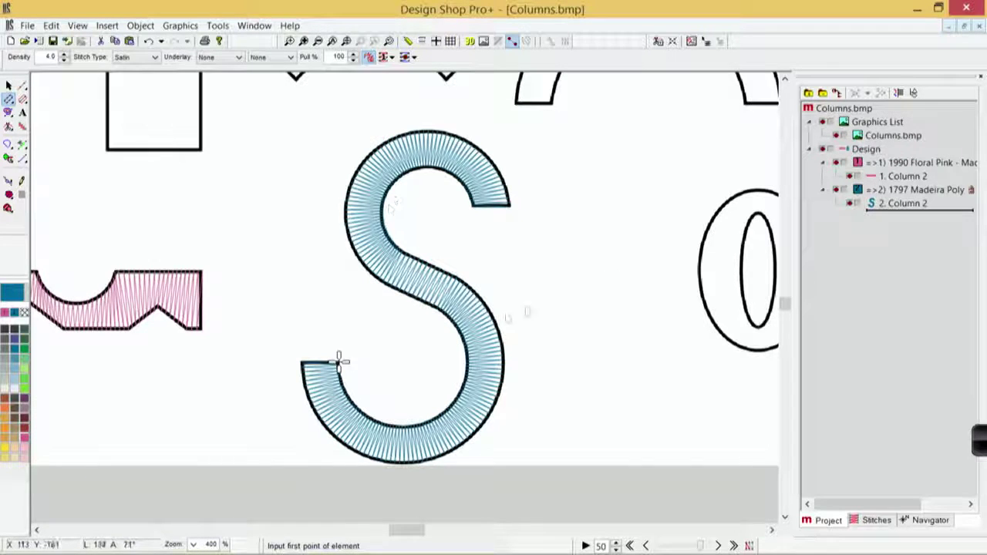
# Step: Scroll over to the letter E and zoom in on it
pyautogui.scroll(5, 572, 249)
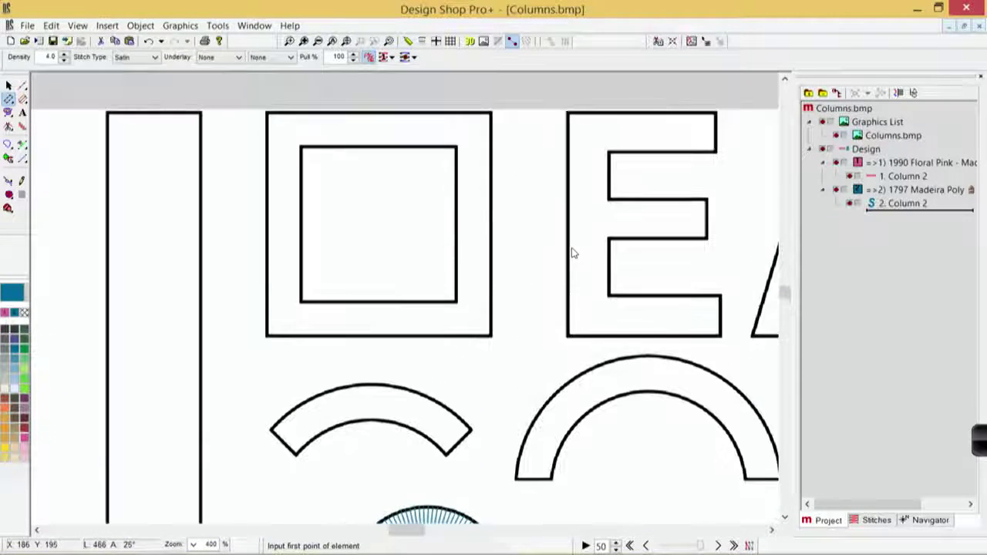
pyautogui.hscroll(5, 571, 253)
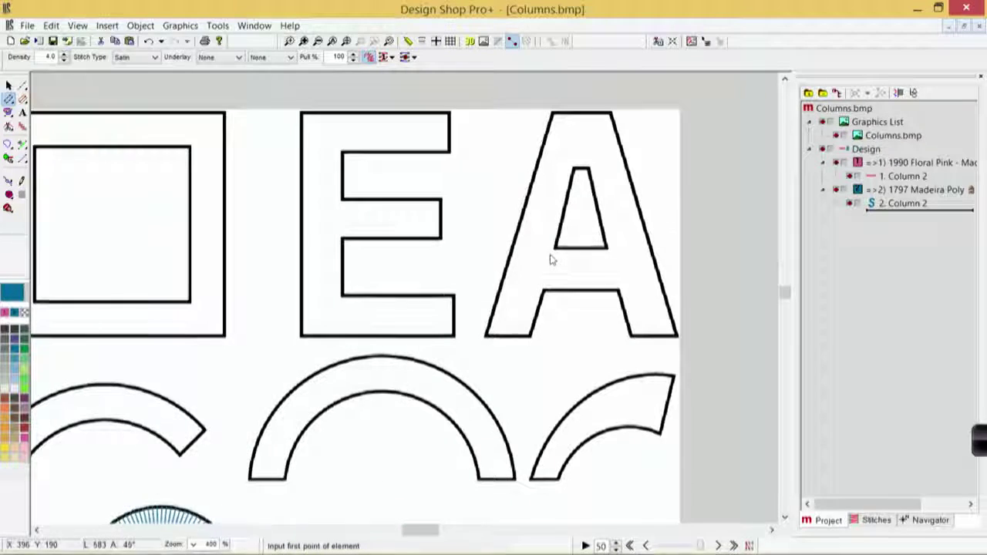
pyautogui.click(289, 41)
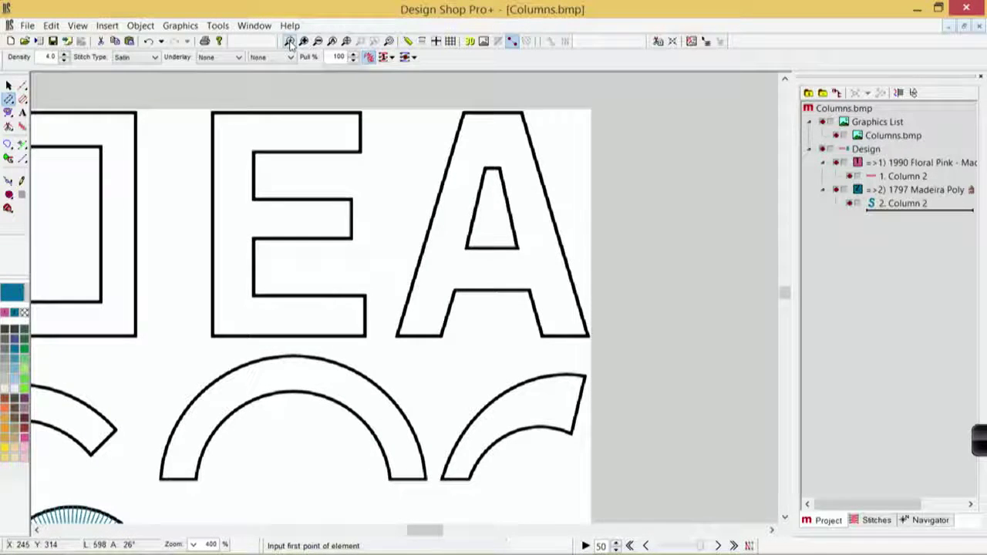
pyautogui.moveTo(194, 96); pyautogui.dragTo(380, 354)
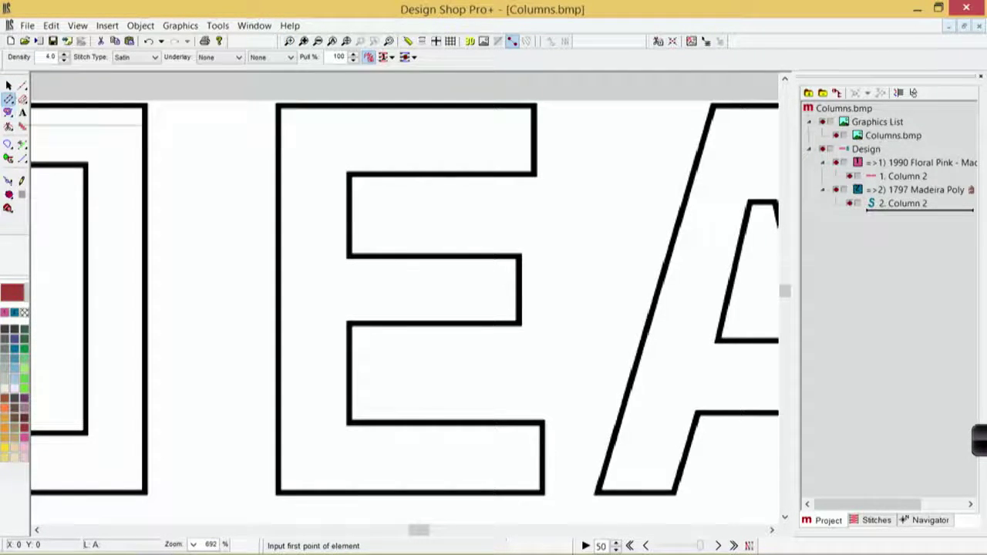
# Step: Run a red walk-stitch line down the E's left side, along its bottom, and across the top bar
pyautogui.click(21, 84)
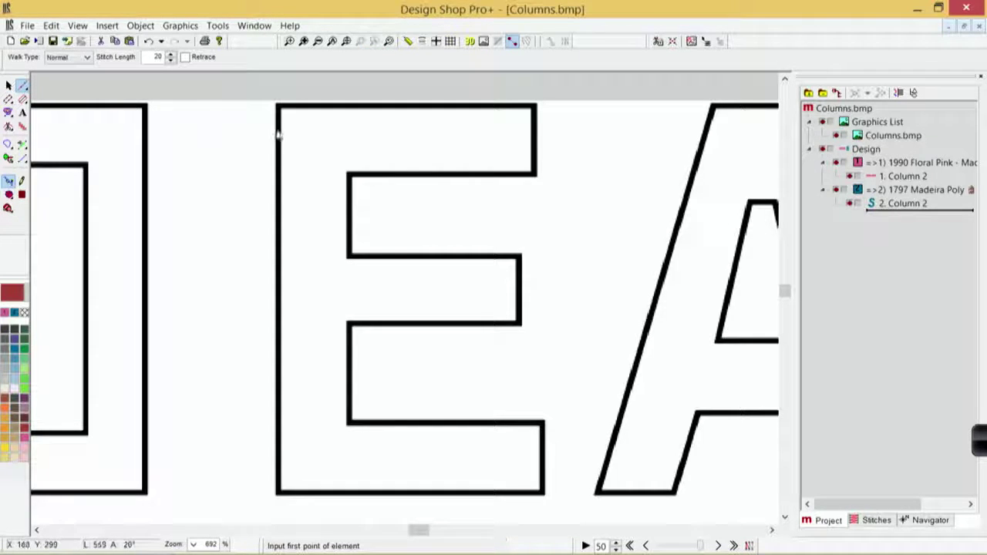
pyautogui.click(304, 134)
pyautogui.click(321, 463)
pyautogui.click(515, 463)
pyautogui.click(326, 462)
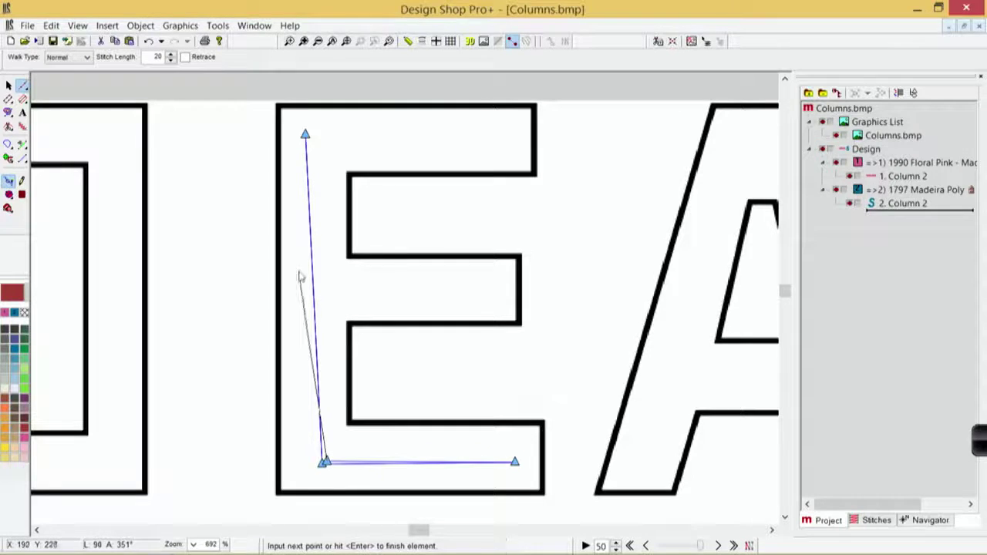
pyautogui.click(313, 291)
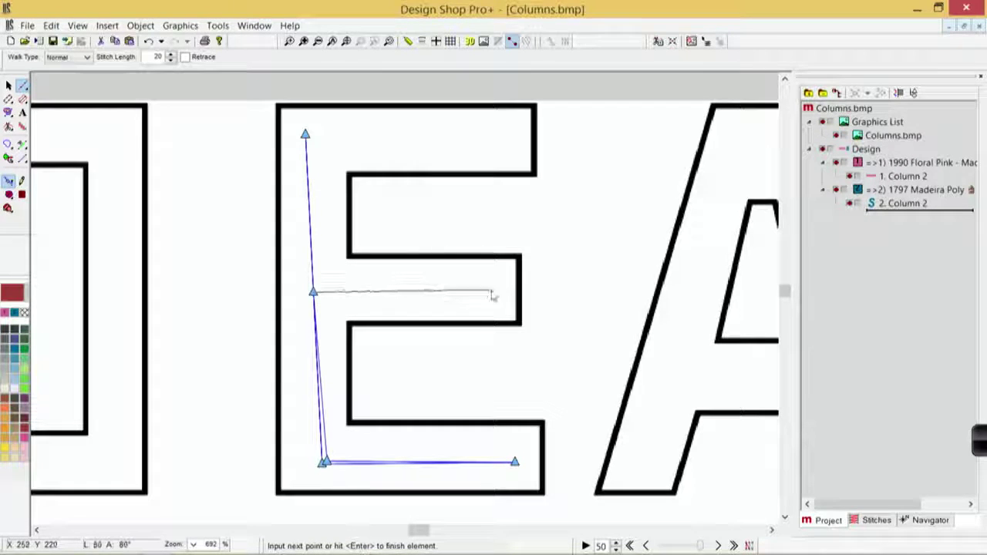
pyautogui.click(304, 133)
pyautogui.click(516, 138)
pyautogui.press('Return')
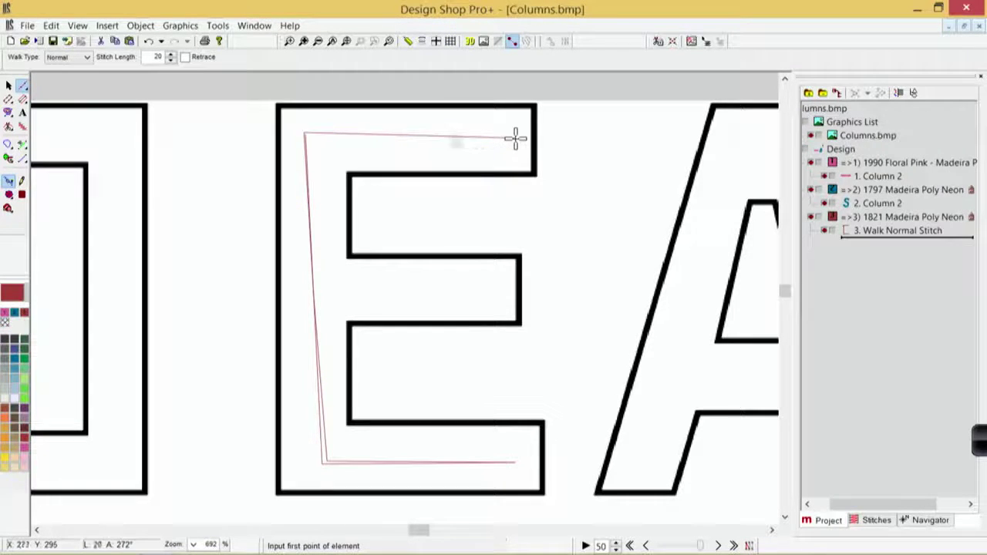
# Step: Outline the E's top, left and bottom stroke as one red satin column using its outer corners
pyautogui.click(8, 99)
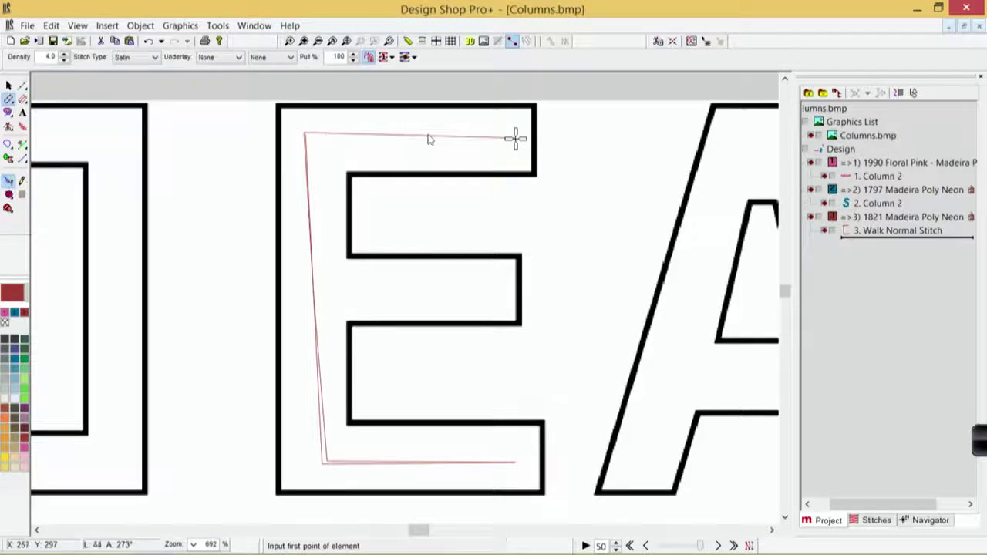
pyautogui.click(536, 176)
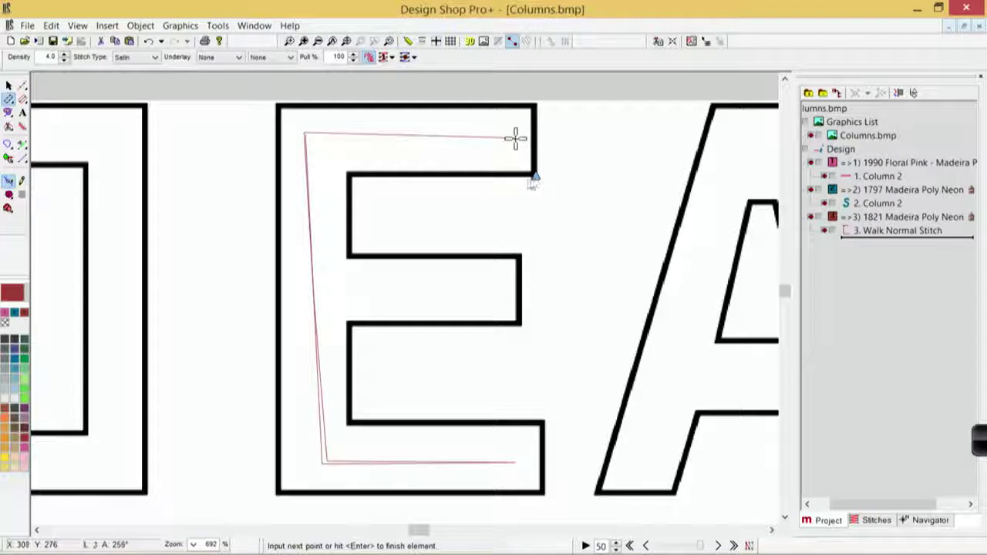
pyautogui.click(352, 177)
pyautogui.click(352, 421)
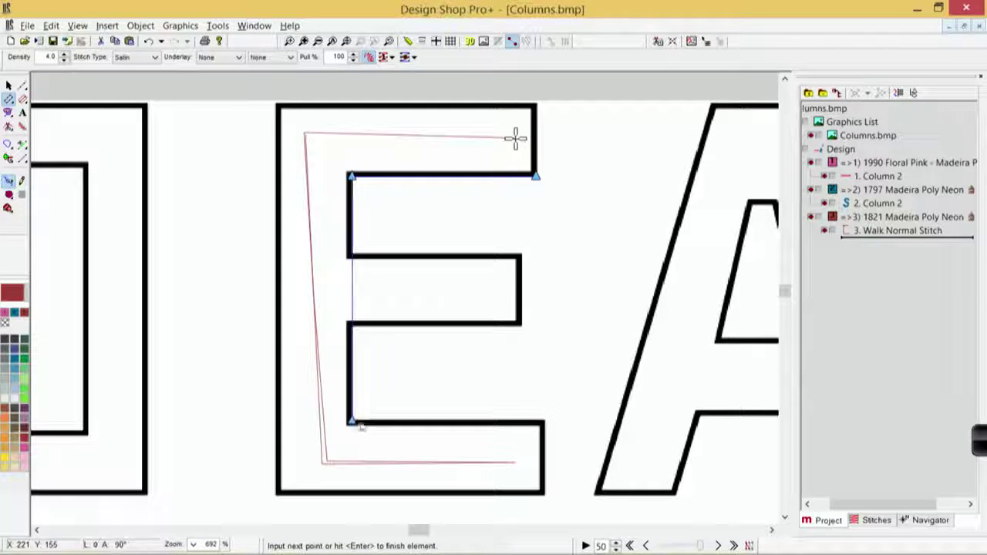
pyautogui.click(544, 422)
pyautogui.click(536, 177)
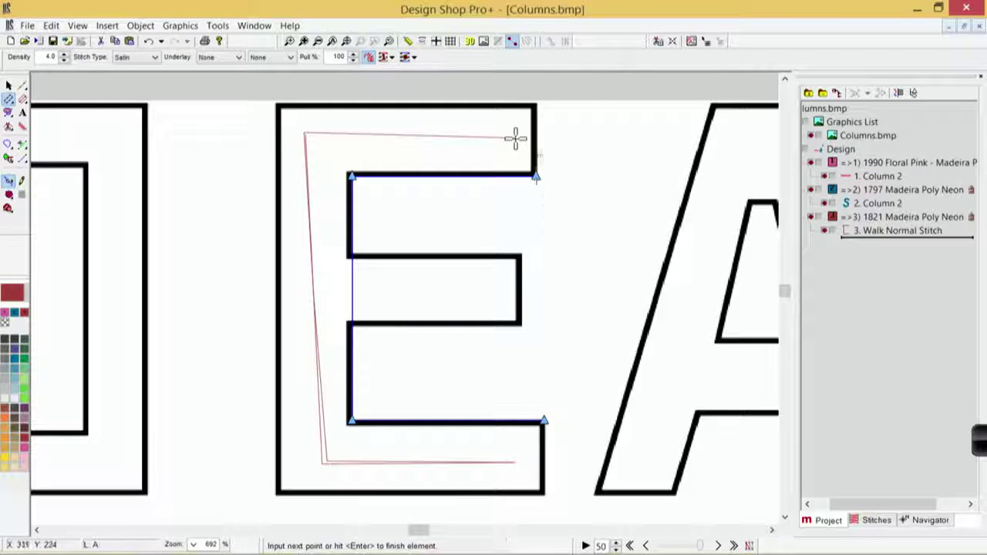
pyautogui.click(537, 105)
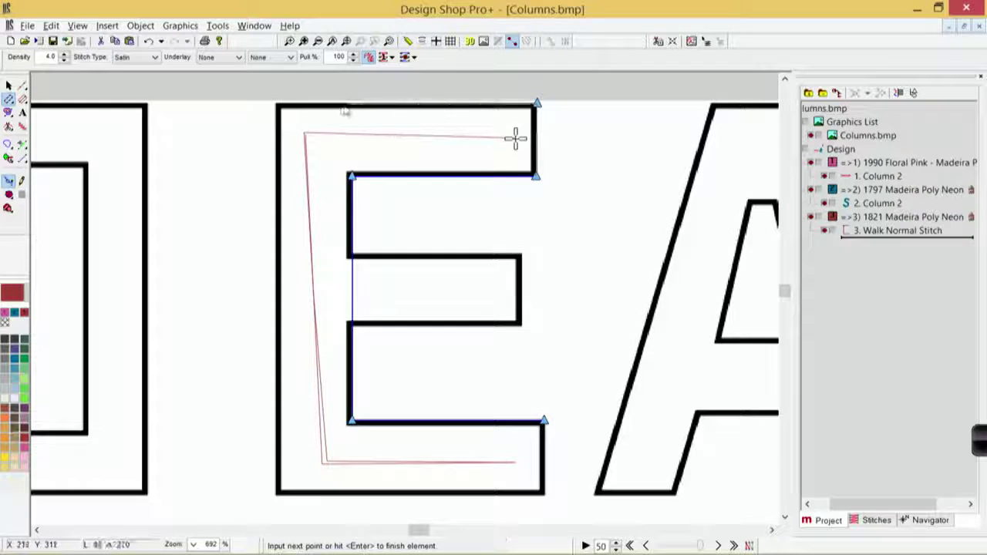
pyautogui.click(275, 105)
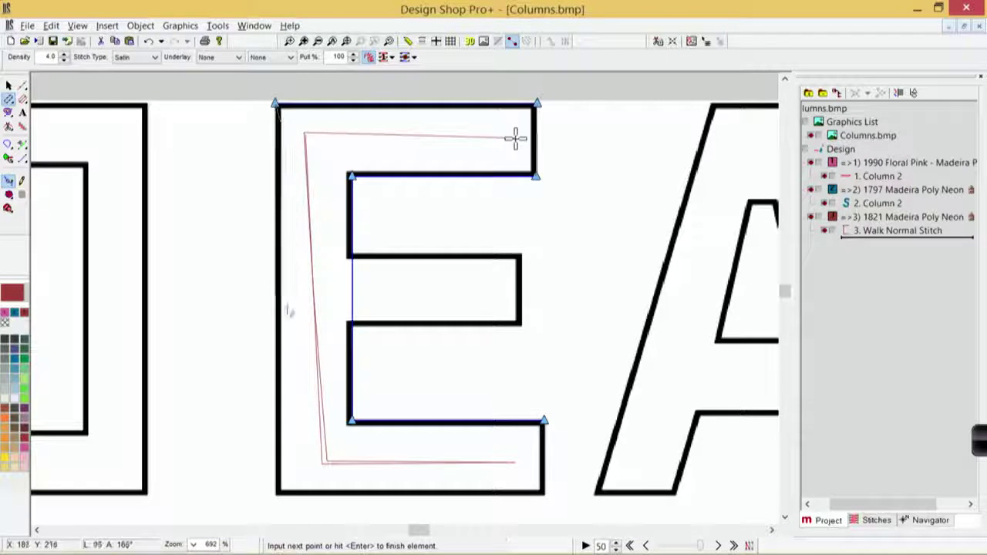
pyautogui.click(283, 501)
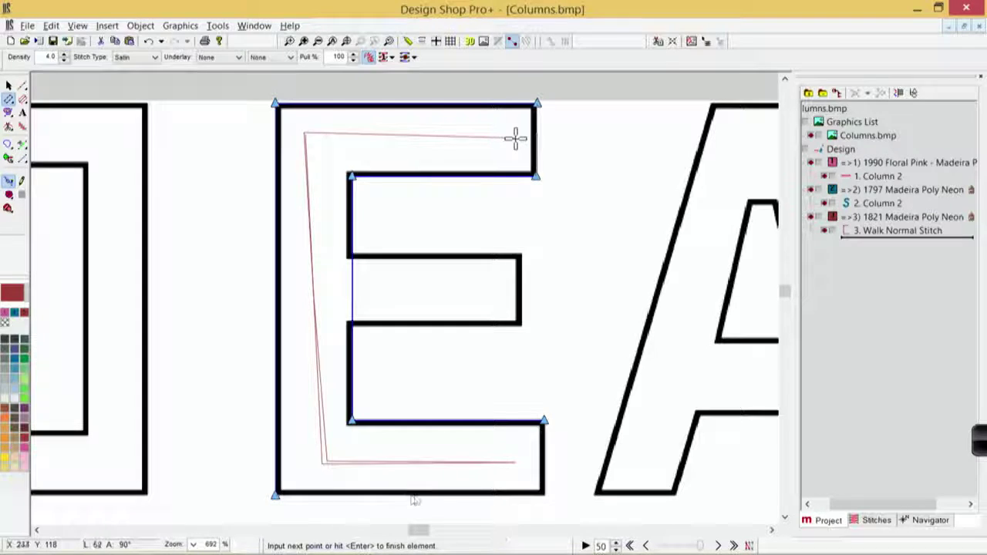
pyautogui.click(543, 496)
pyautogui.press('Return')
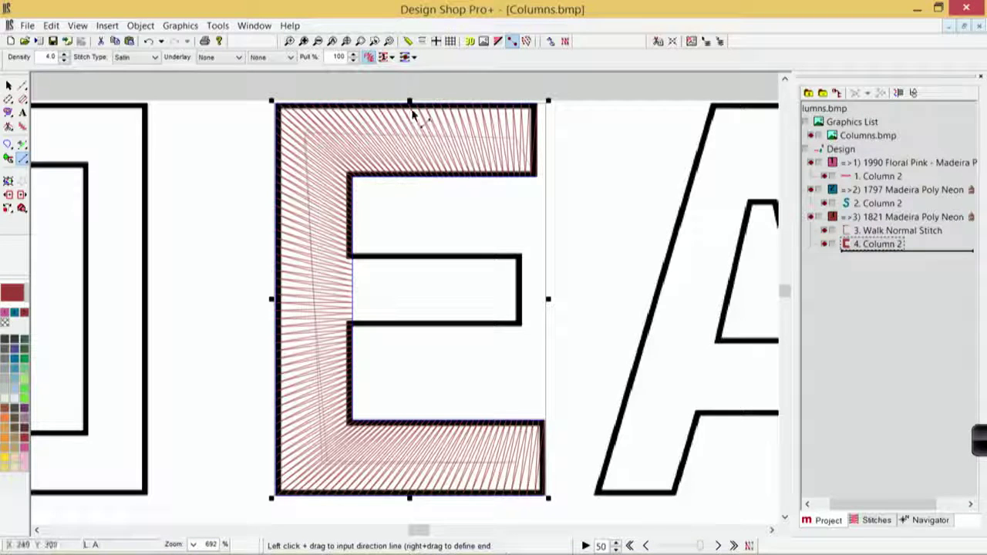
# Step: Draw direction lines across the E's top arm, lower left and left side
pyautogui.moveTo(414, 85); pyautogui.dragTo(414, 509)
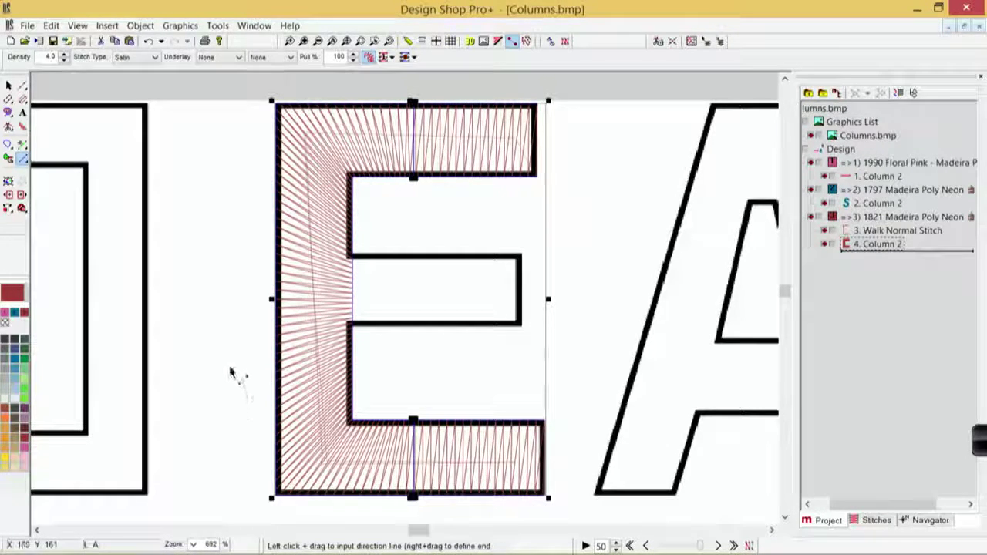
pyautogui.moveTo(223, 343); pyautogui.dragTo(429, 338)
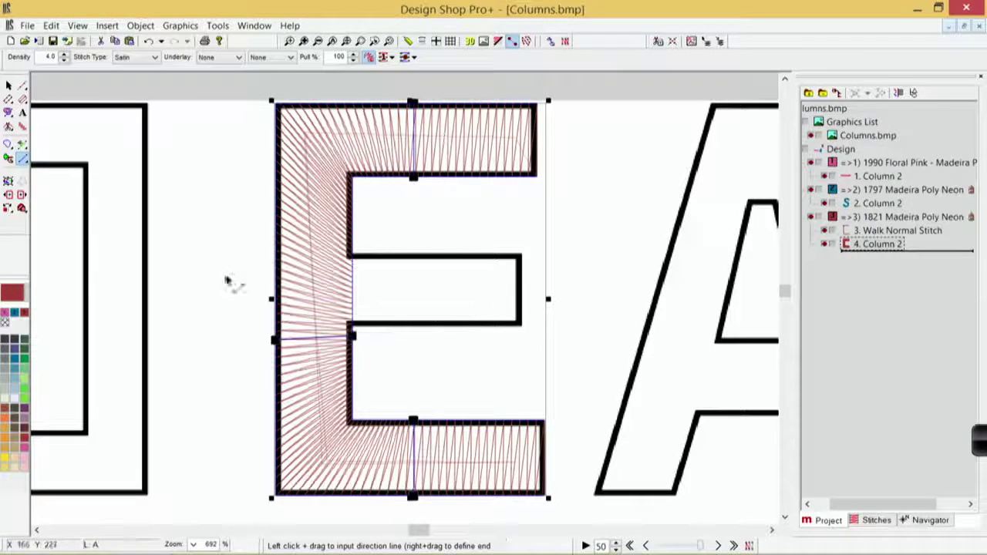
pyautogui.moveTo(229, 258); pyautogui.dragTo(373, 265)
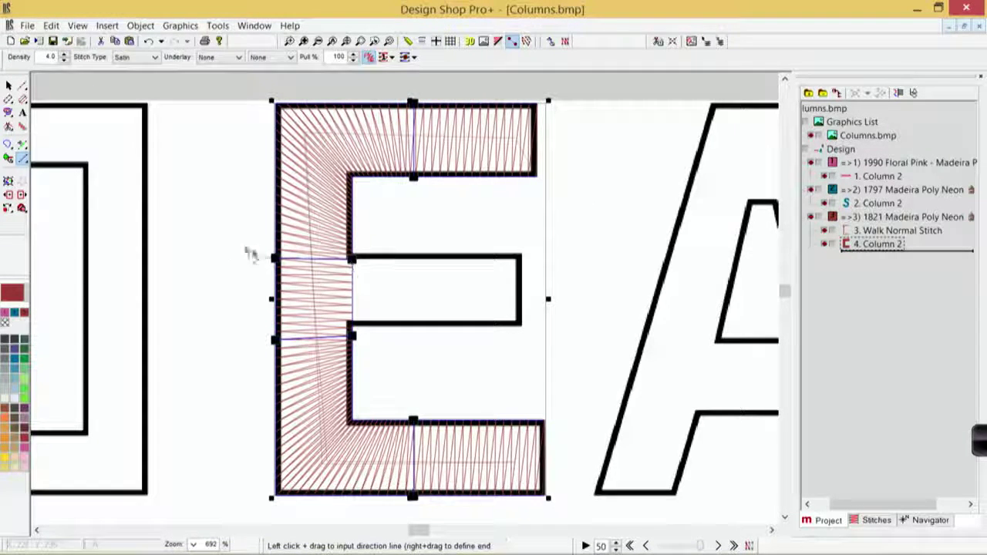
pyautogui.click(9, 87)
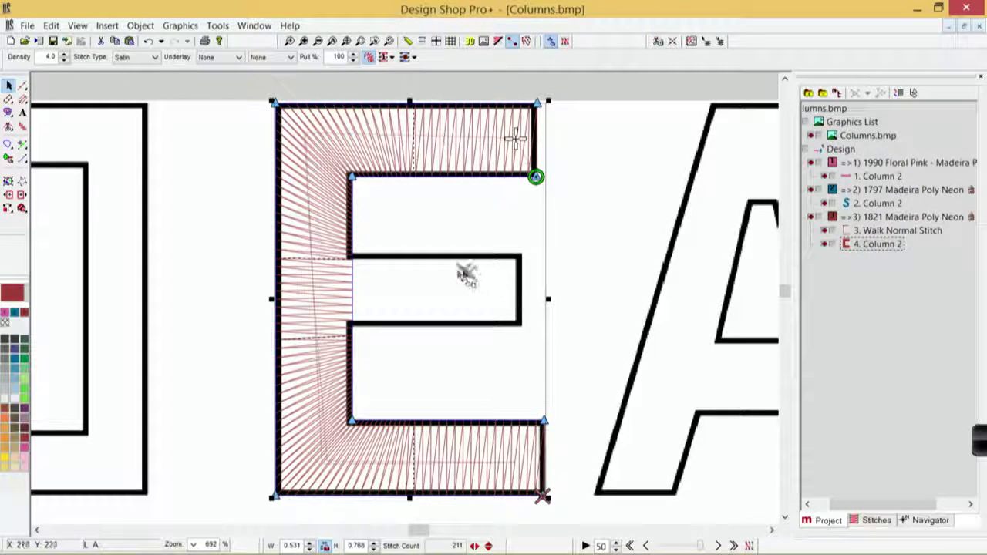
# Step: Add two nodes on the E column's inner edge and pull one toward the middle bar
pyautogui.click(354, 262)
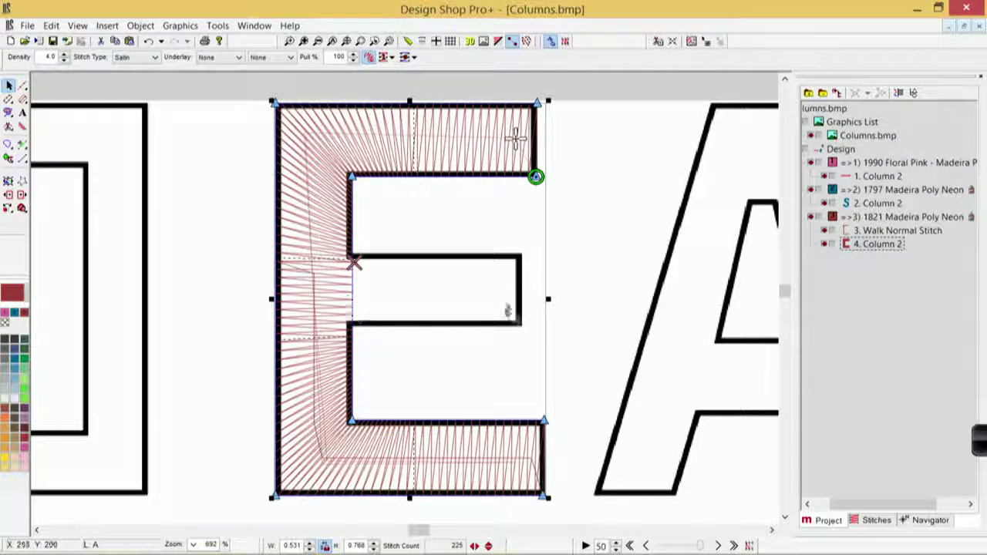
pyautogui.click(351, 305)
pyautogui.click(352, 326)
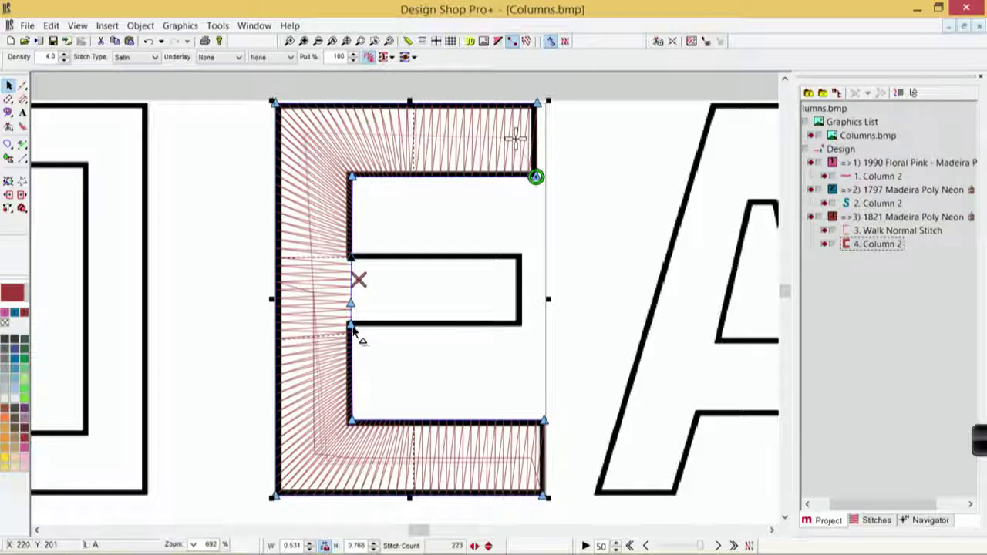
pyautogui.moveTo(352, 306); pyautogui.dragTo(372, 293)
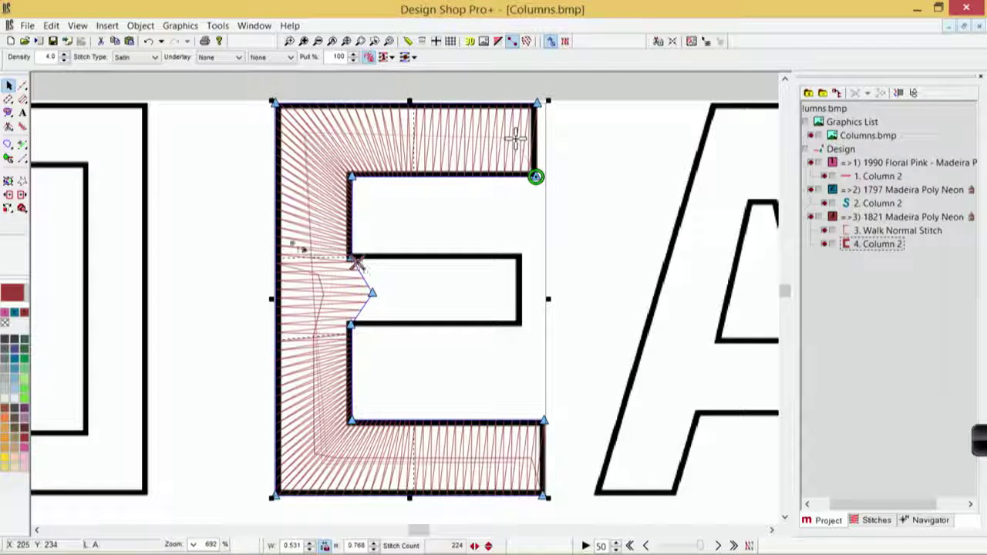
pyautogui.click(8, 100)
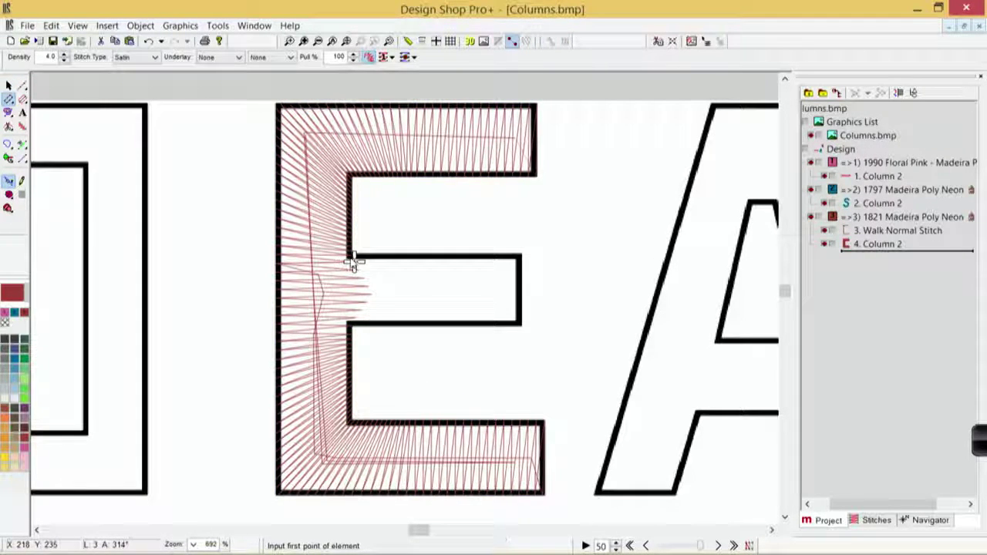
# Step: Fill the E's middle bar with a vertically stitched red satin column, then view it as realistic stitching
pyautogui.click(352, 260)
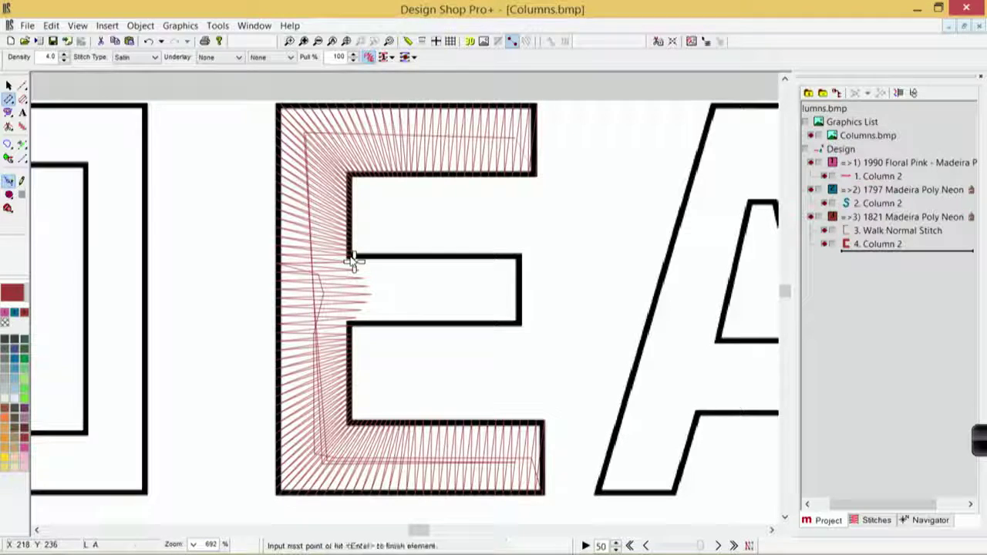
pyautogui.click(520, 258)
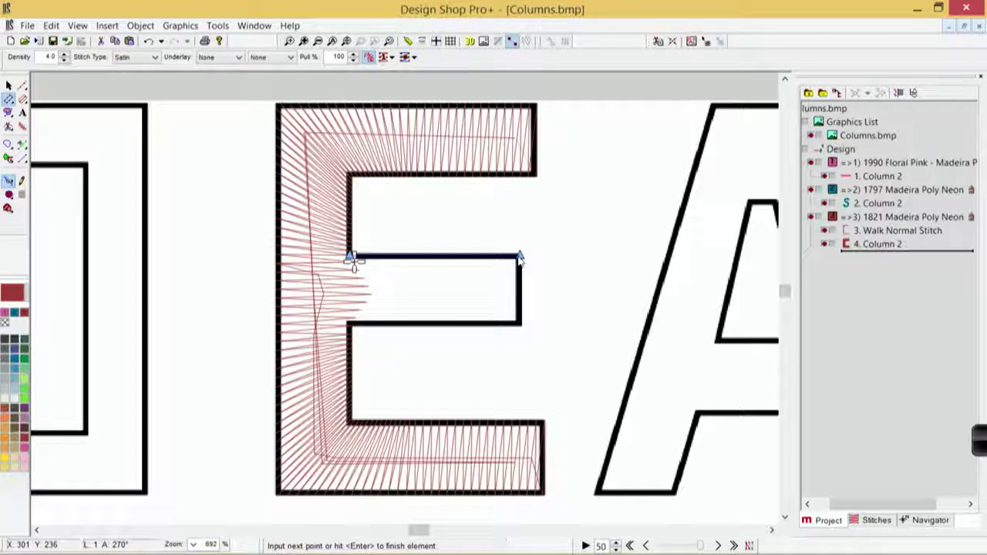
pyautogui.click(350, 325)
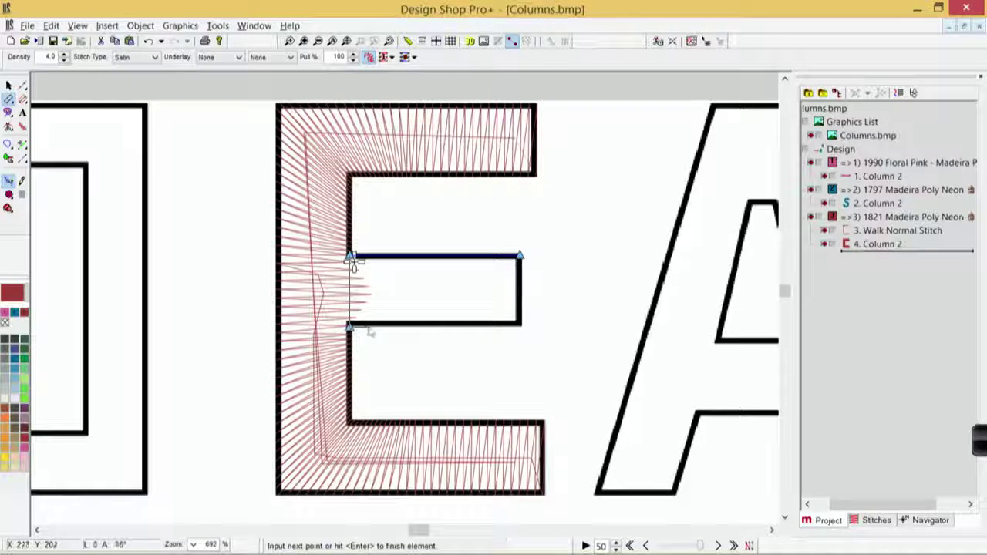
pyautogui.click(522, 328)
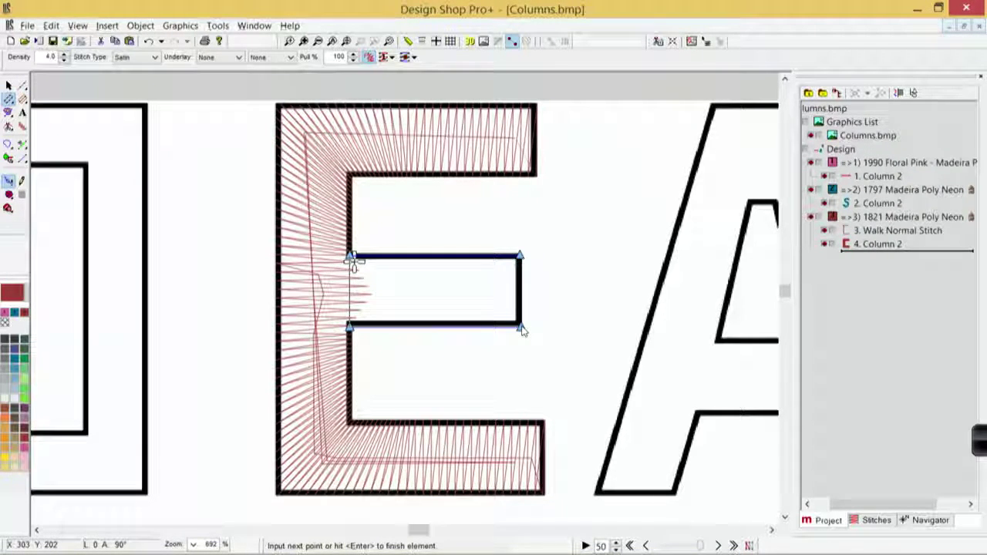
pyautogui.press('Return')
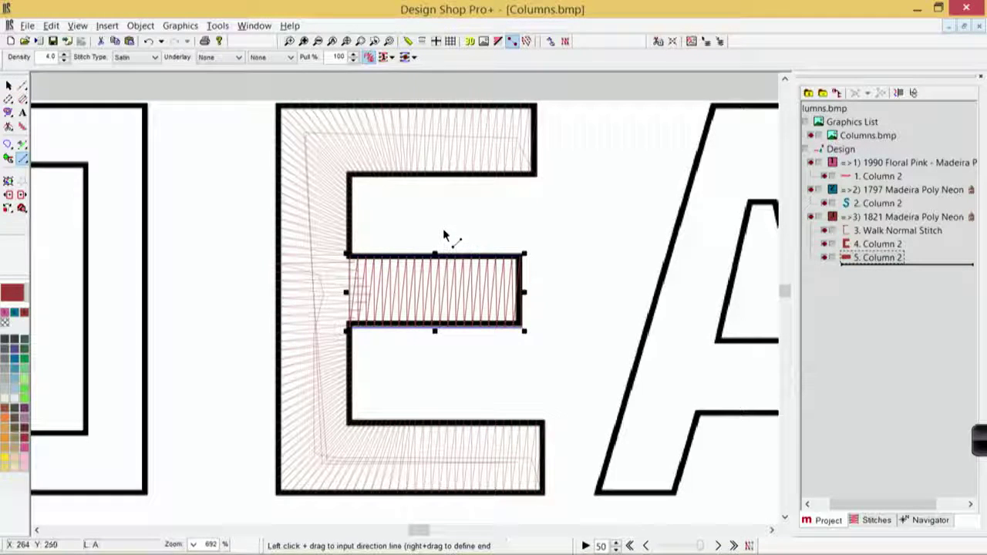
pyautogui.moveTo(444, 226); pyautogui.dragTo(463, 379)
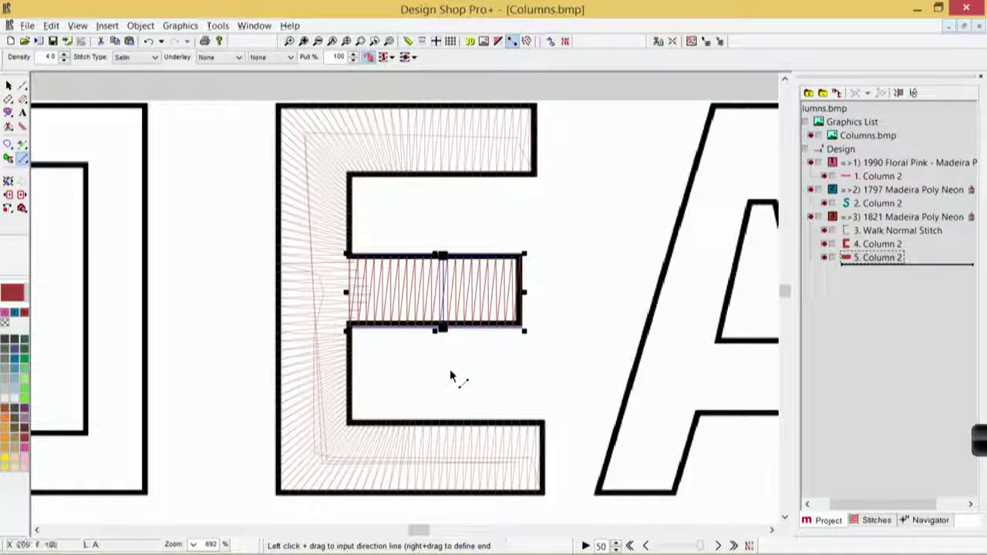
pyautogui.click(470, 41)
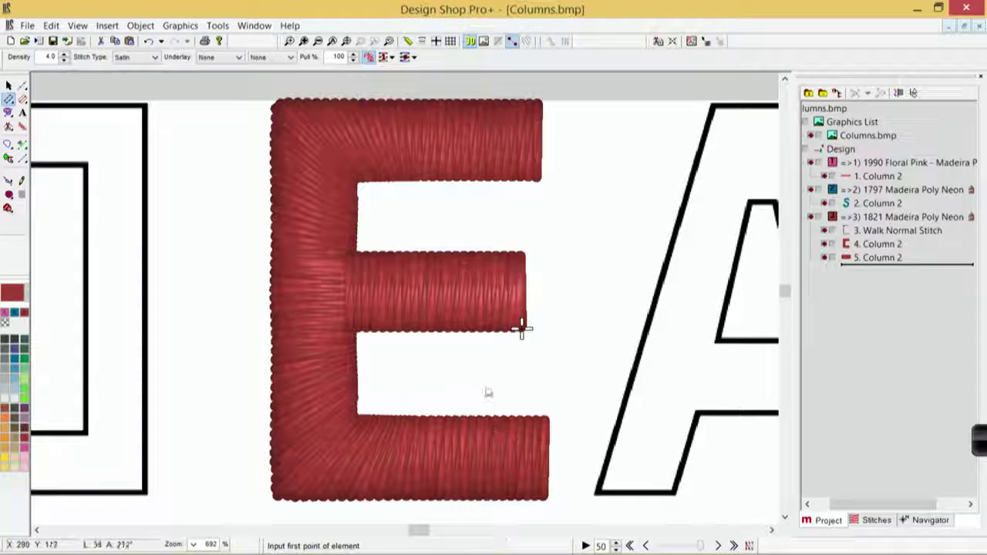
# Step: Scroll over to the A and switch the thread colour to light green
pyautogui.hscroll(5, 520, 352)
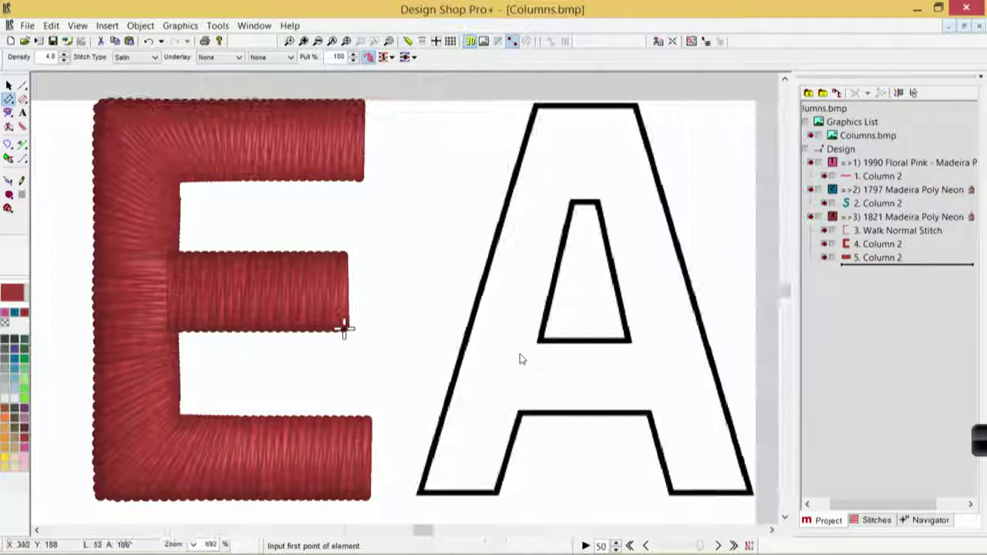
pyautogui.click(5, 314)
pyautogui.click(24, 381)
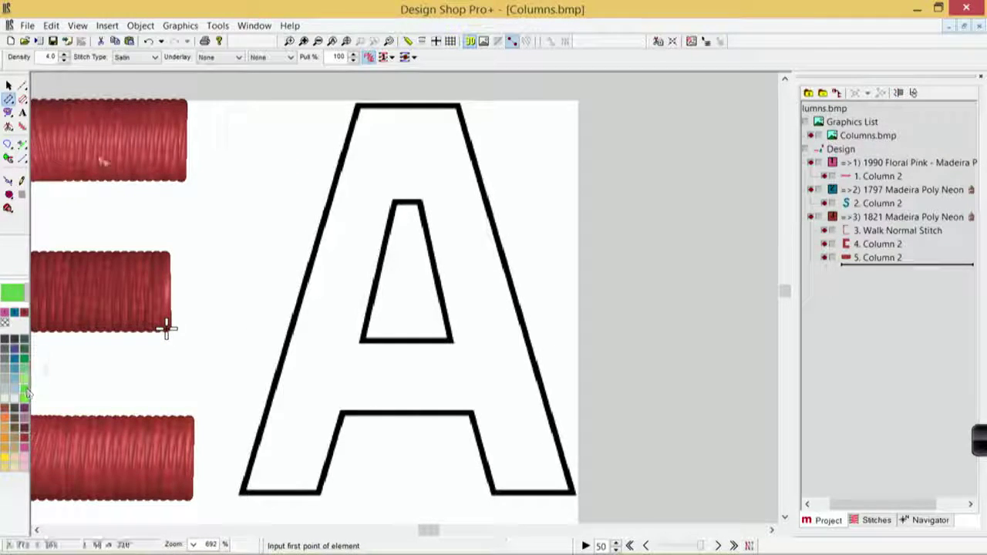
# Step: Run a walk path up the A, down its right leg and across the crossbar, then begin a satin column at the bottom-left
pyautogui.click(23, 86)
pyautogui.click(290, 467)
pyautogui.click(375, 152)
pyautogui.click(436, 179)
pyautogui.click(540, 466)
pyautogui.click(499, 377)
pyautogui.click(315, 381)
pyautogui.click(252, 486)
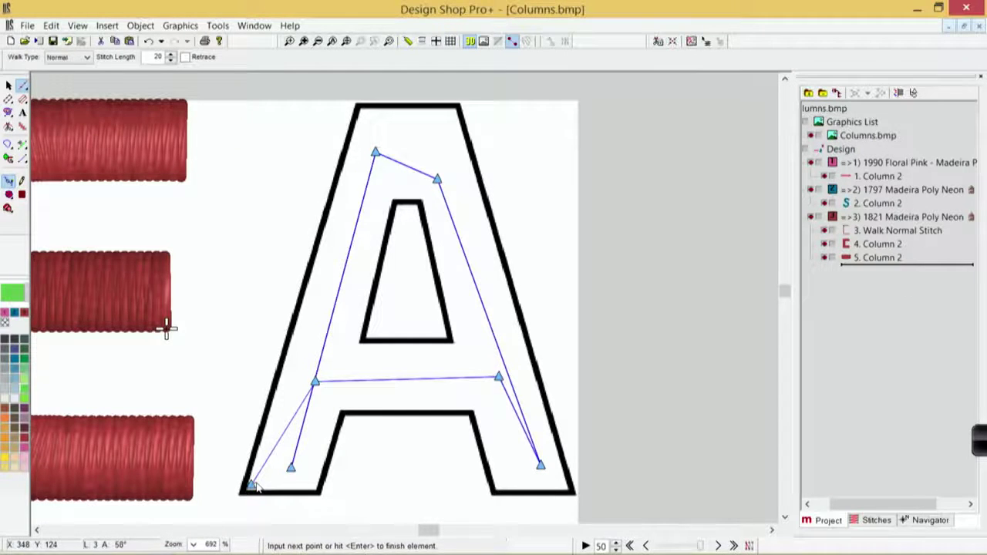
pyautogui.press('Return')
pyautogui.press('c')
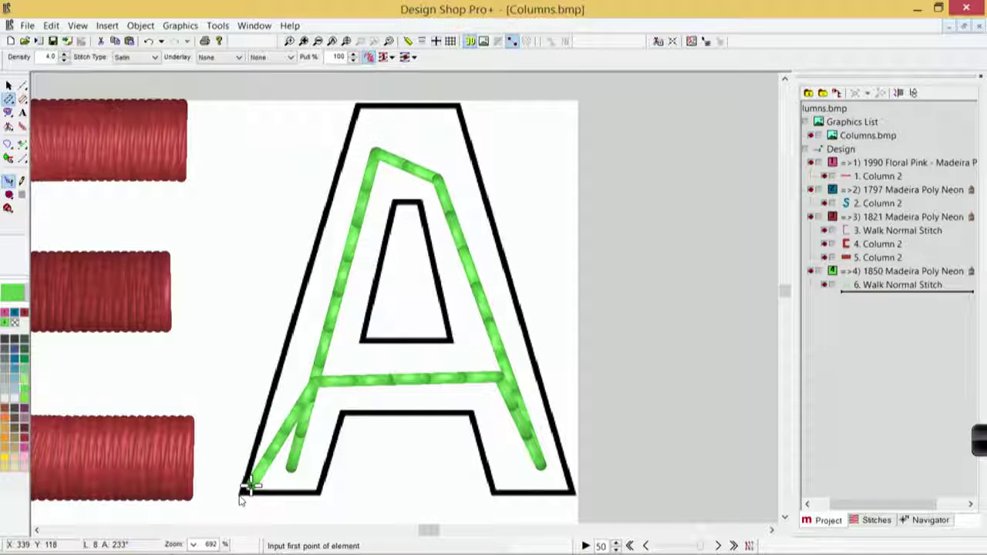
pyautogui.click(240, 496)
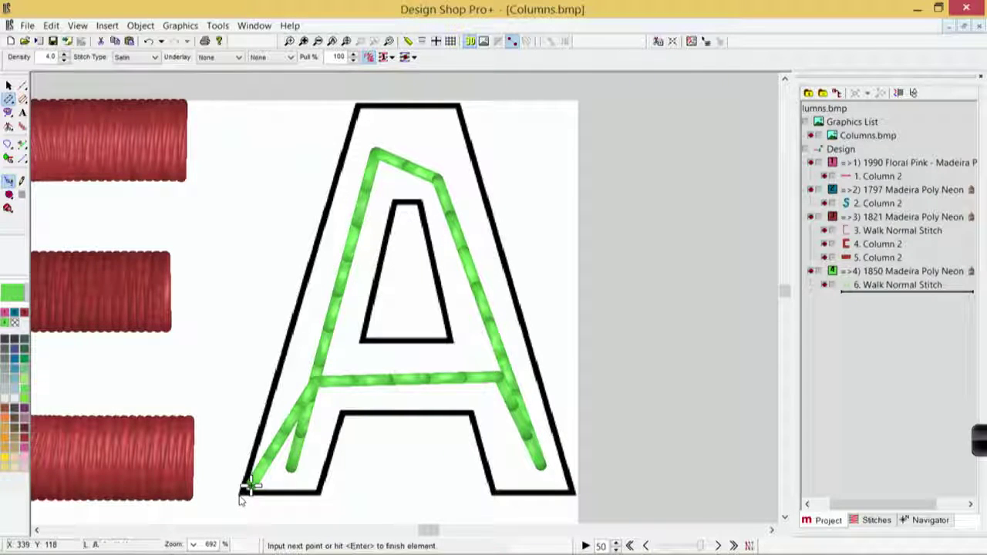
# Step: Outline the A's left leg as a green satin column with stitches running across the leg
pyautogui.click(328, 192)
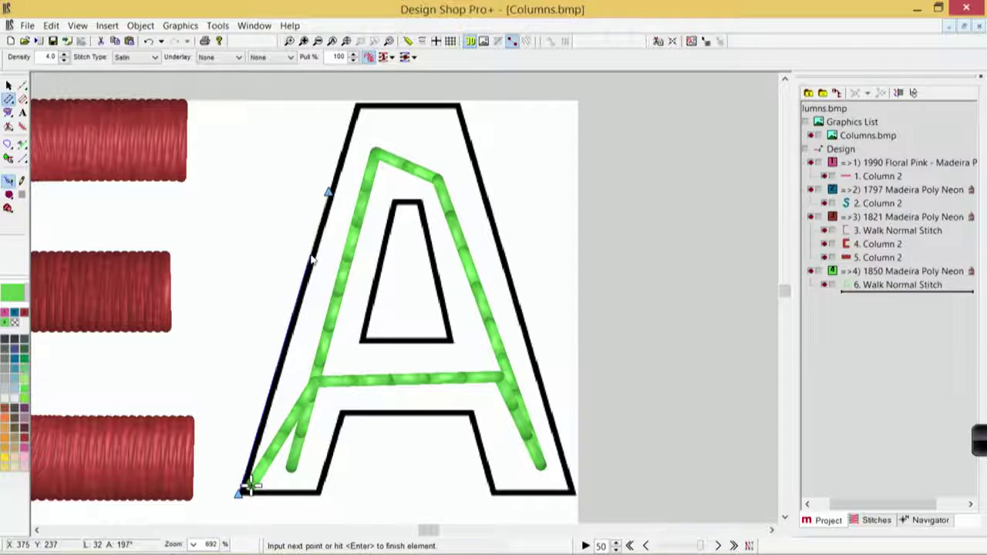
pyautogui.click(240, 491)
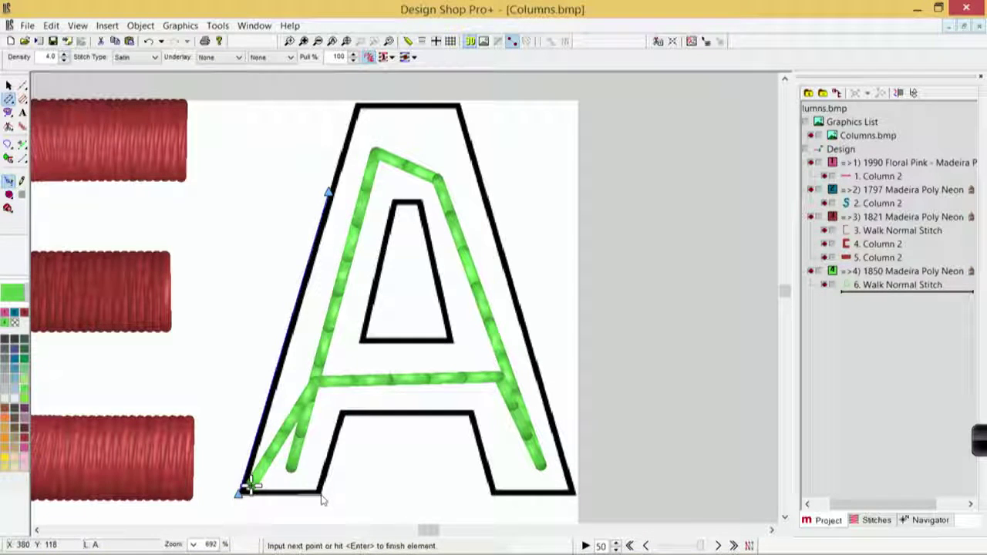
pyautogui.click(320, 493)
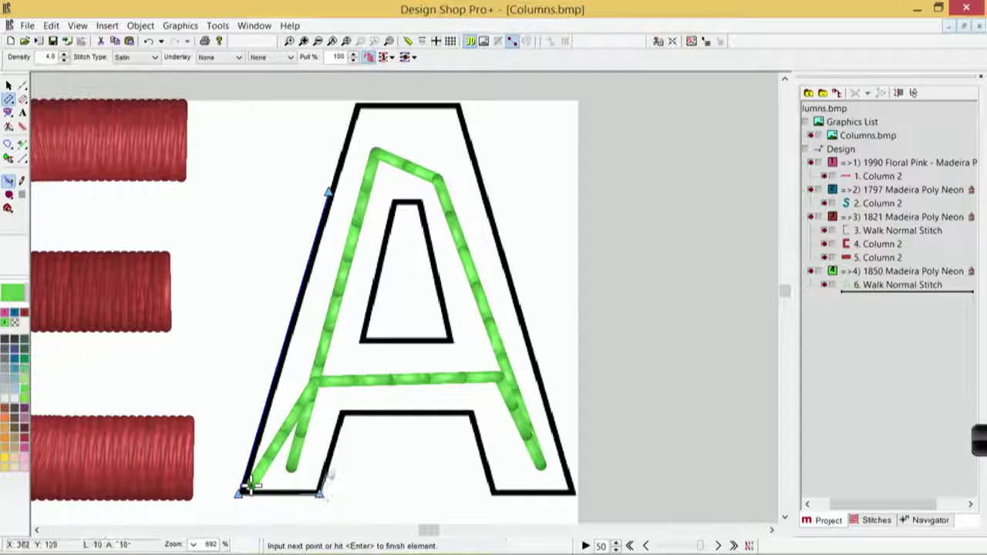
pyautogui.click(399, 202)
pyautogui.press('Return')
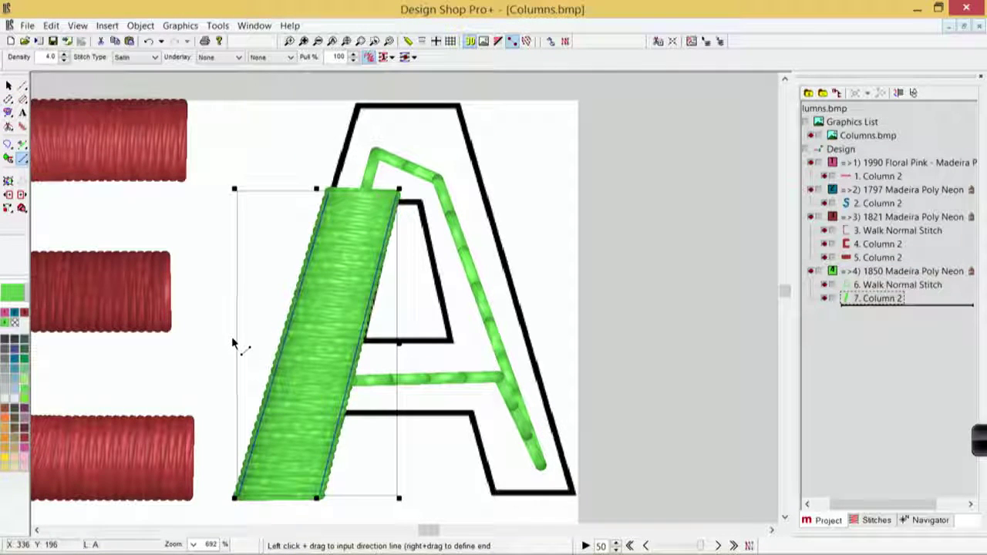
pyautogui.moveTo(231, 344); pyautogui.dragTo(418, 352)
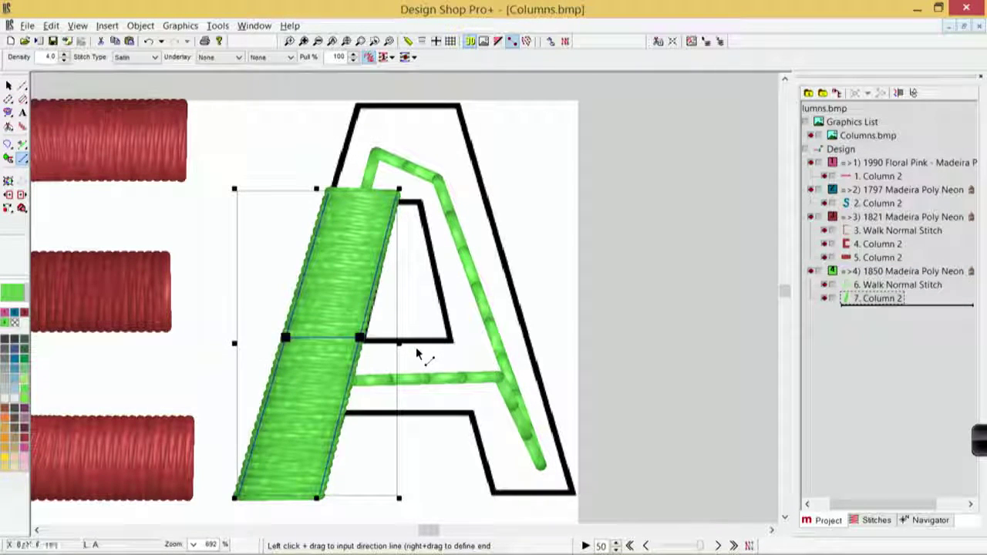
pyautogui.press('Return')
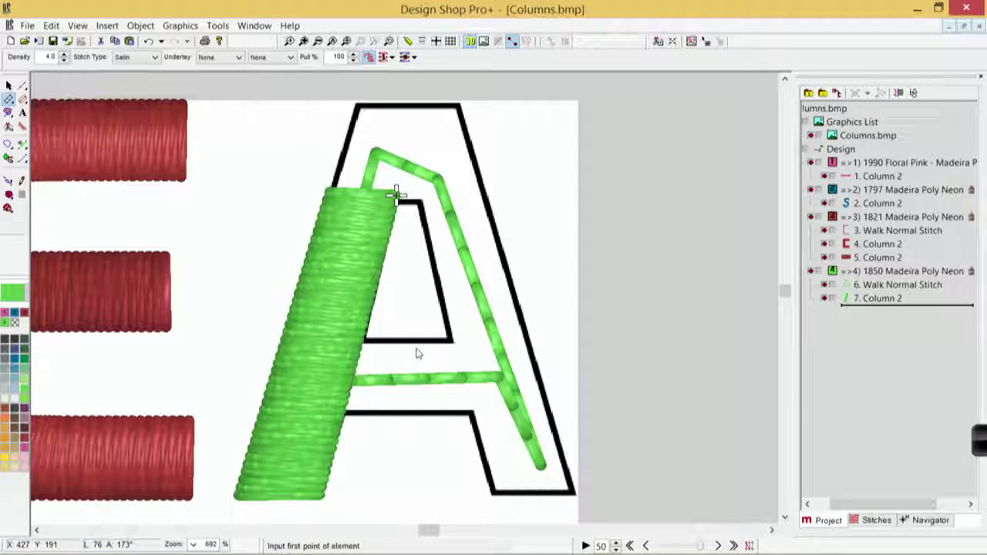
pyautogui.press('w')
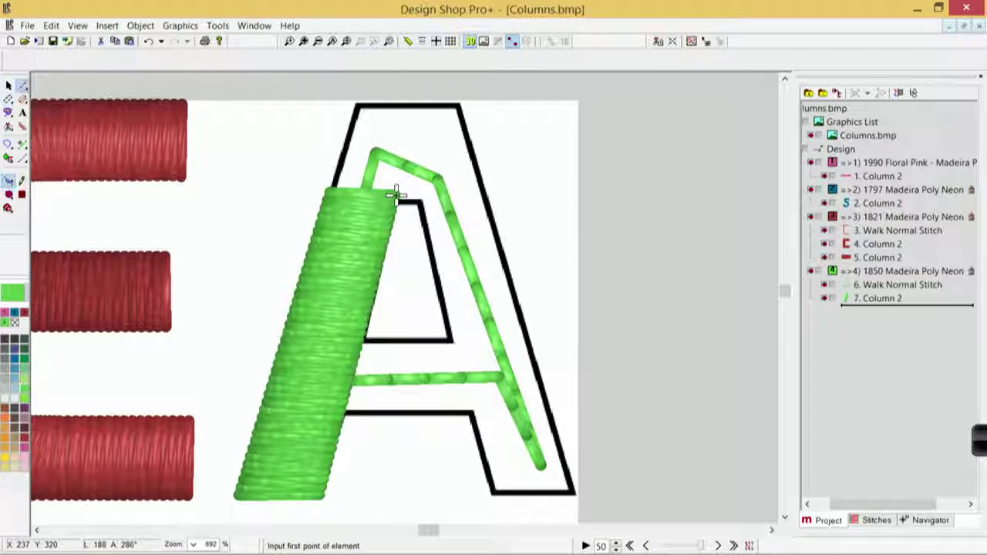
# Step: Add a short green walk run from the left leg's top to the A's apex
pyautogui.click(395, 195)
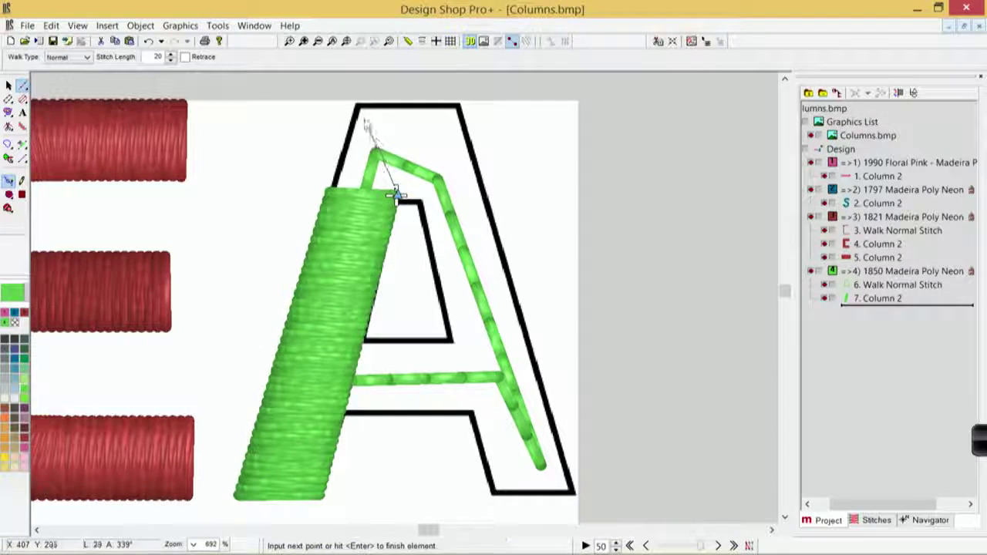
pyautogui.click(362, 109)
pyautogui.press('Return')
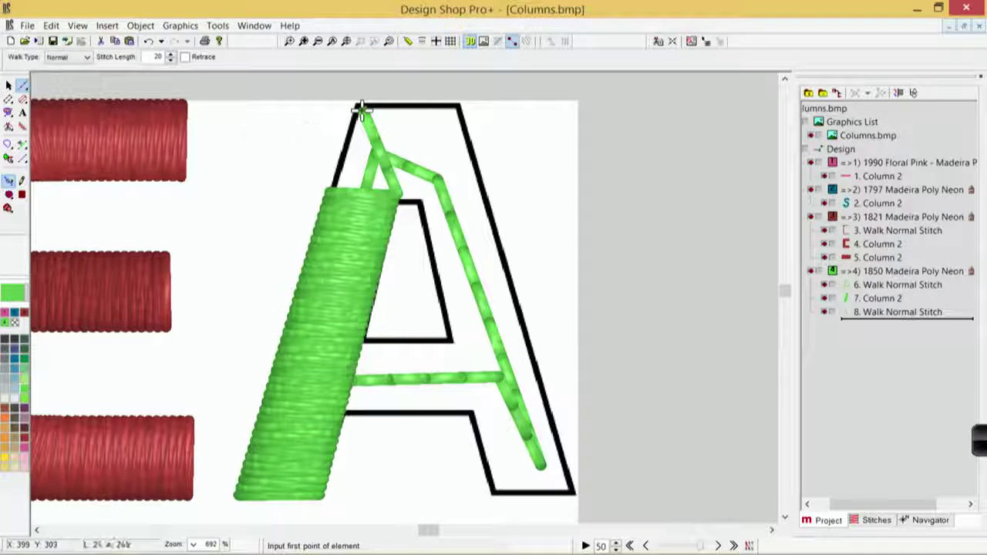
# Step: Outline a green satin column covering the A's top between the apex and both edges
pyautogui.press('c')
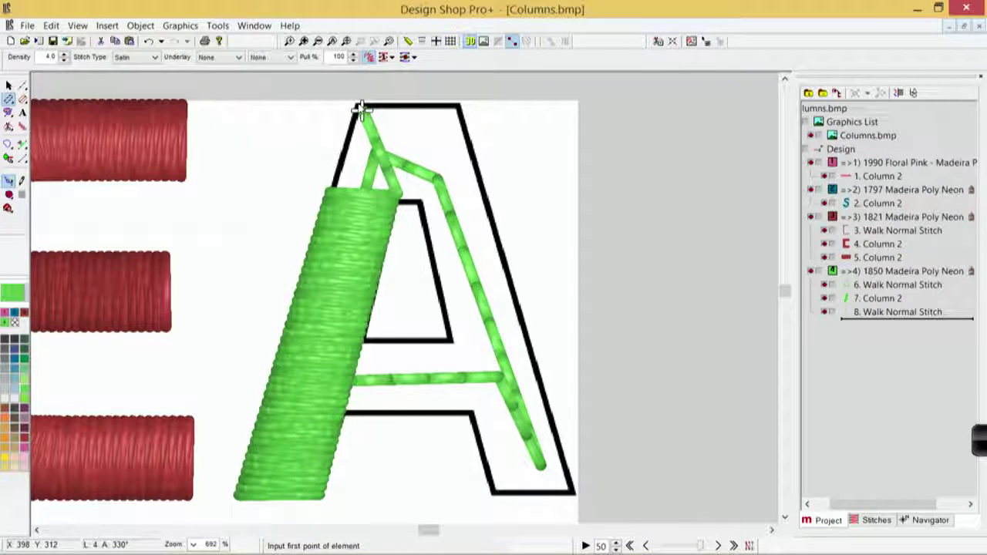
pyautogui.click(357, 103)
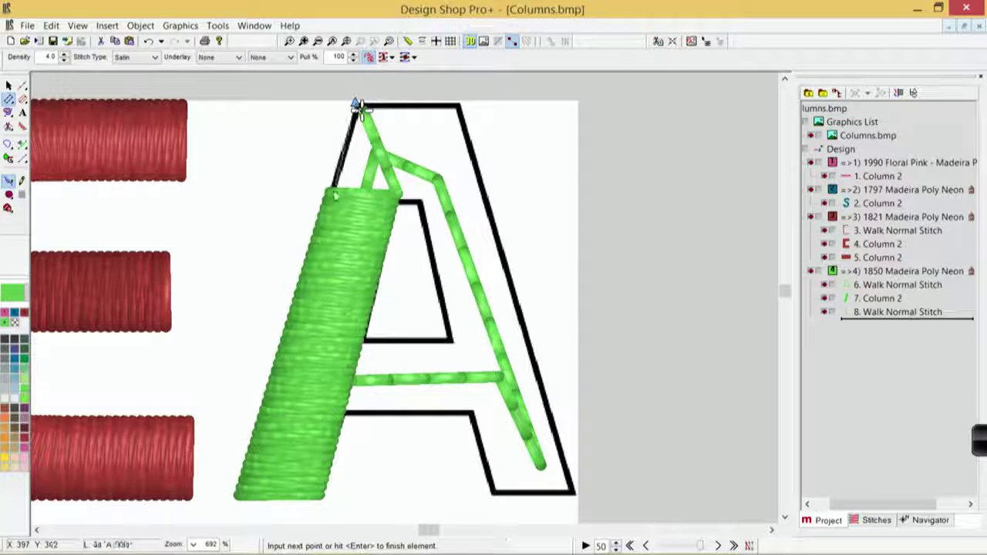
pyautogui.click(327, 198)
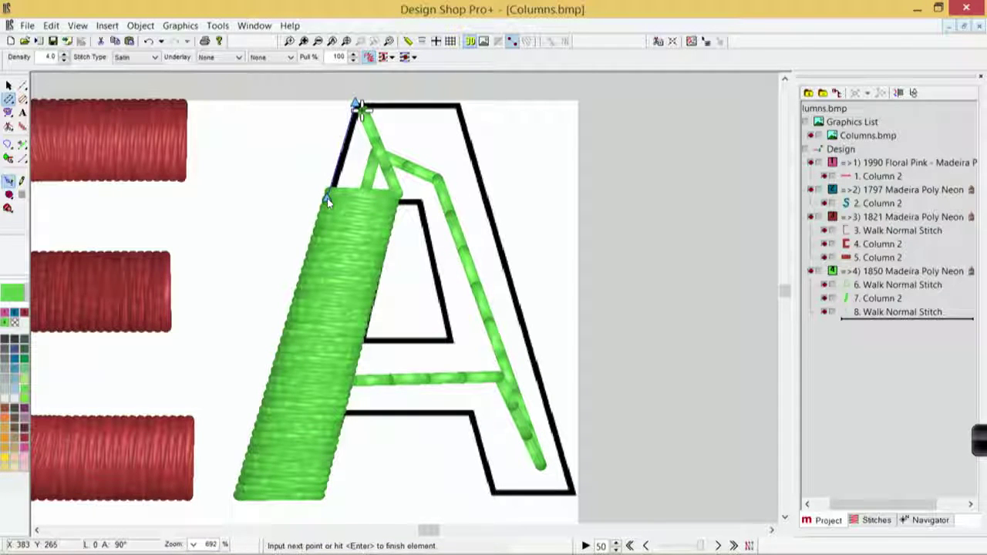
pyautogui.click(460, 106)
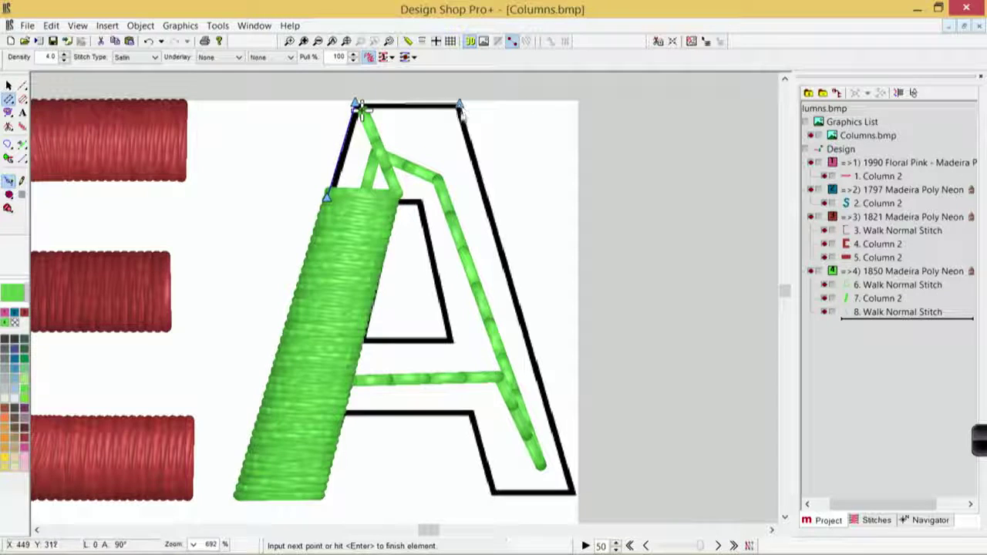
pyautogui.click(489, 200)
pyautogui.press('Return')
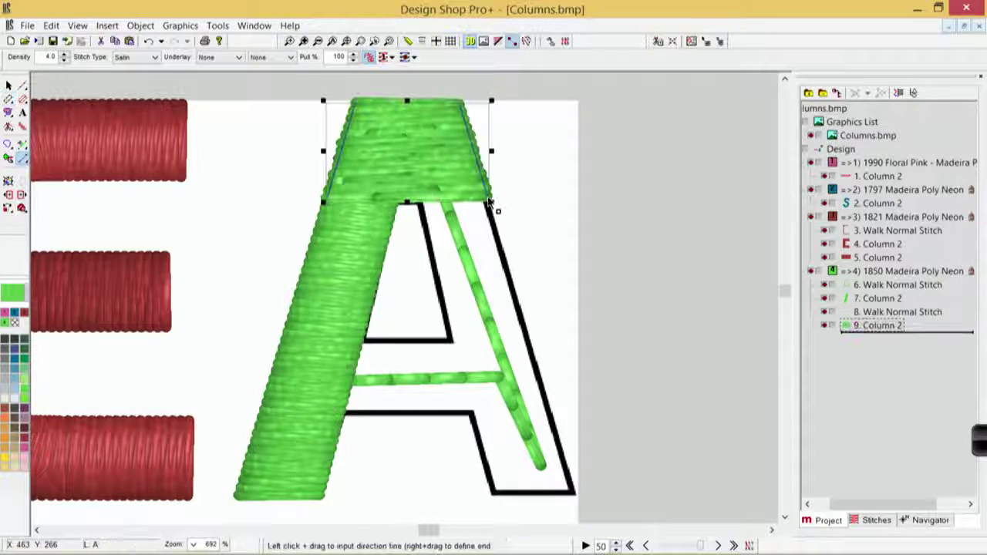
# Step: Set the A top's stitch angle, then fill the right leg with a green satin column stitched across
pyautogui.moveTo(471, 143); pyautogui.dragTo(288, 157)
pyautogui.press('Return')
pyautogui.click(488, 196)
pyautogui.click(575, 494)
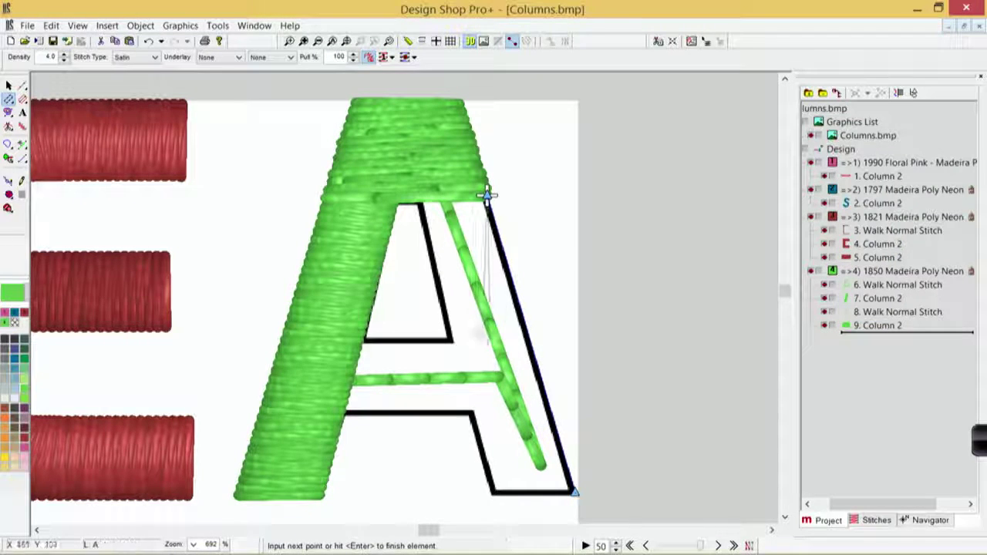
pyautogui.click(418, 200)
pyautogui.click(494, 498)
pyautogui.press('Return')
pyautogui.moveTo(418, 366); pyautogui.dragTo(613, 364)
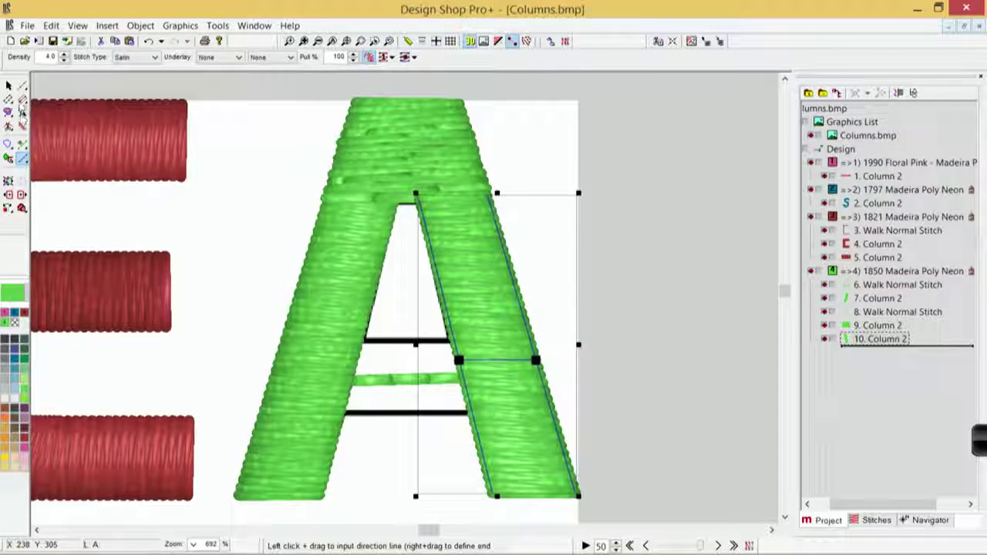
pyautogui.click(9, 85)
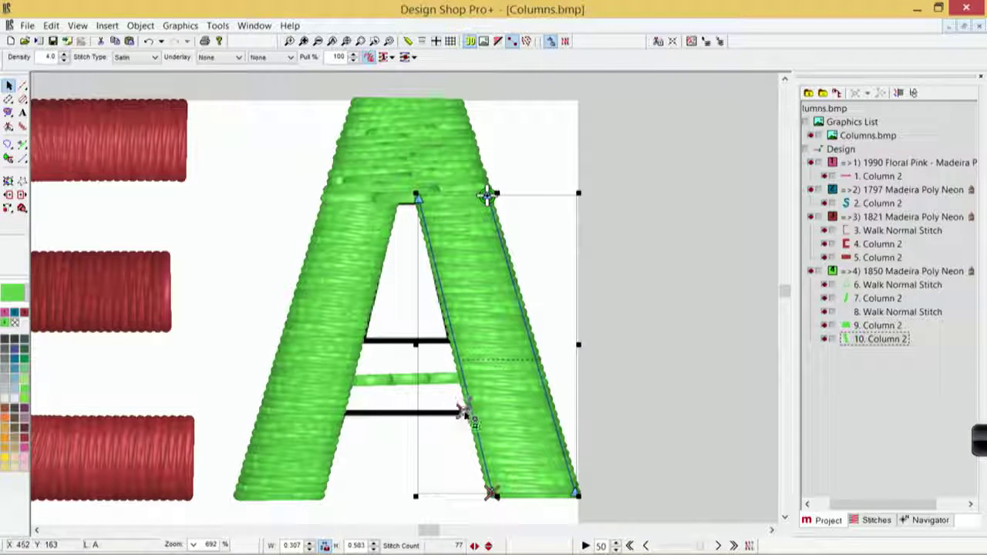
# Step: Move the right A leg's inner end point up and bend its inner edge at the crossbar
pyautogui.click(471, 412)
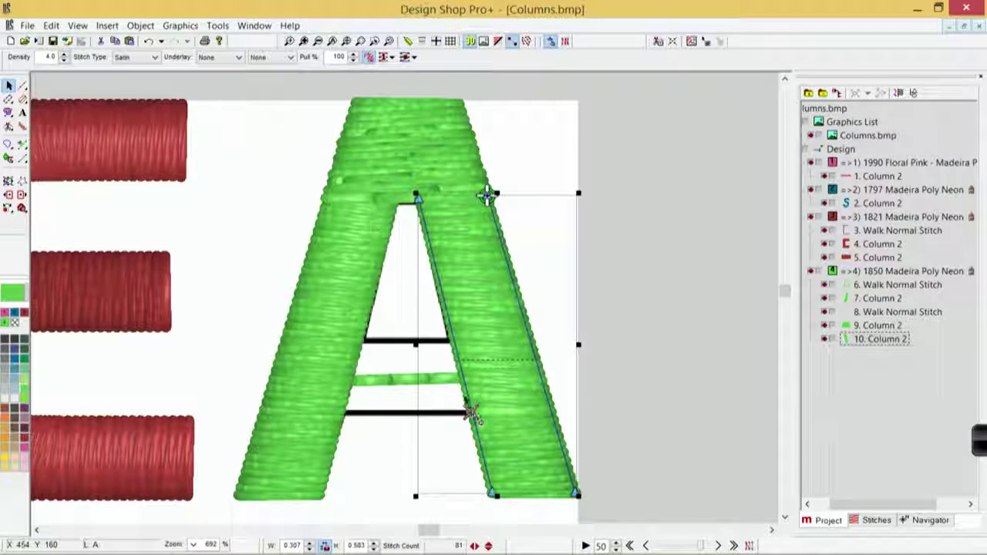
pyautogui.click(455, 382)
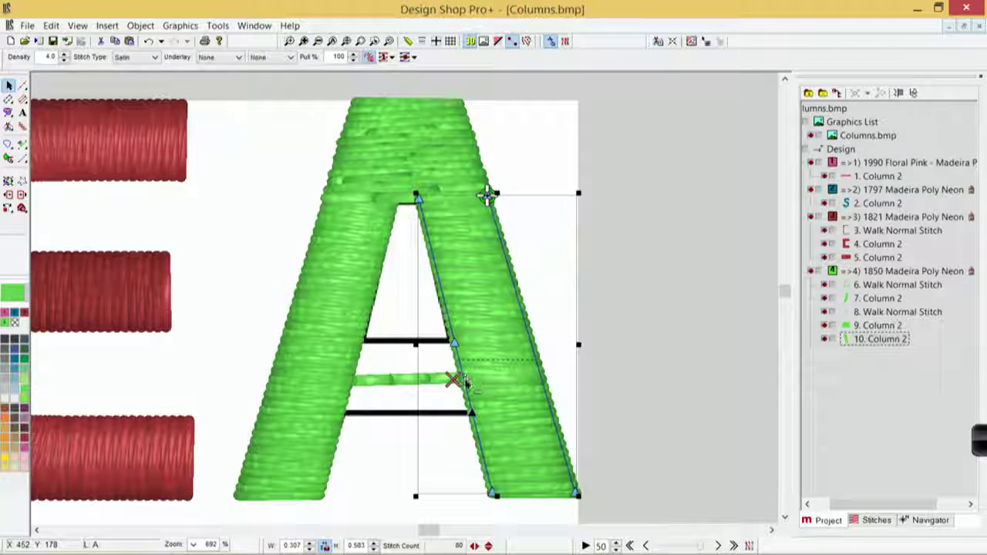
pyautogui.moveTo(463, 383); pyautogui.dragTo(451, 379)
# Step: Add a node on the left A leg's inner edge and pull it toward the crossbar
pyautogui.click(358, 347)
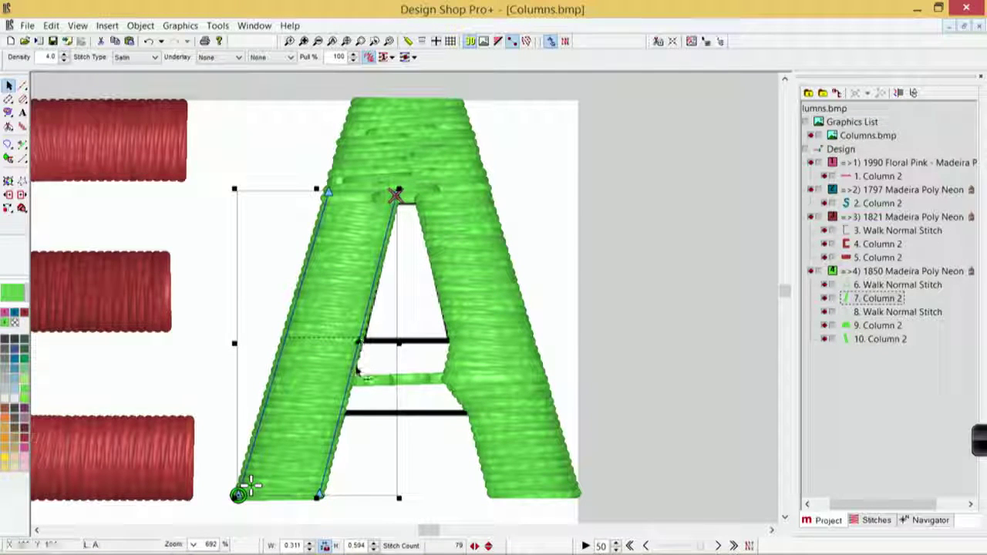
pyautogui.click(340, 414)
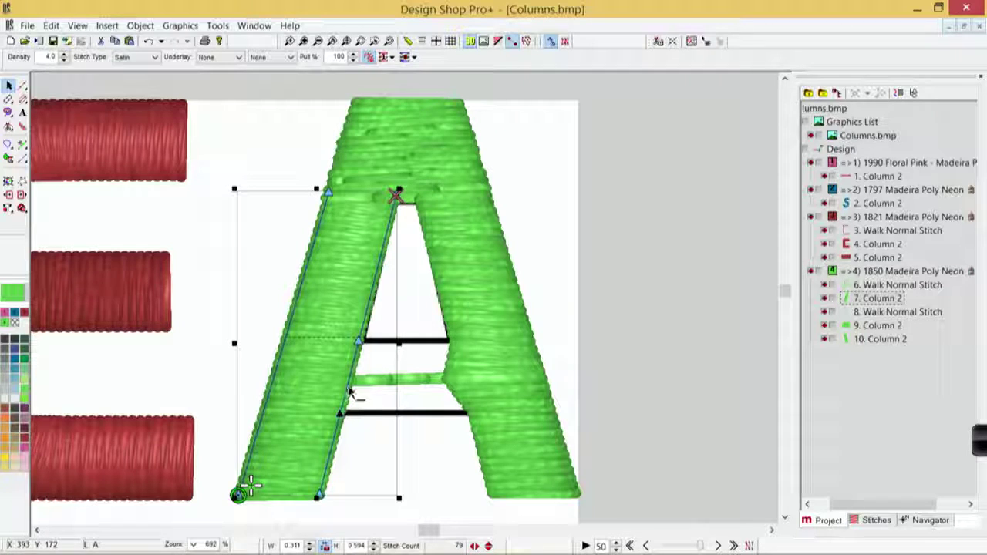
pyautogui.moveTo(348, 388); pyautogui.dragTo(369, 383)
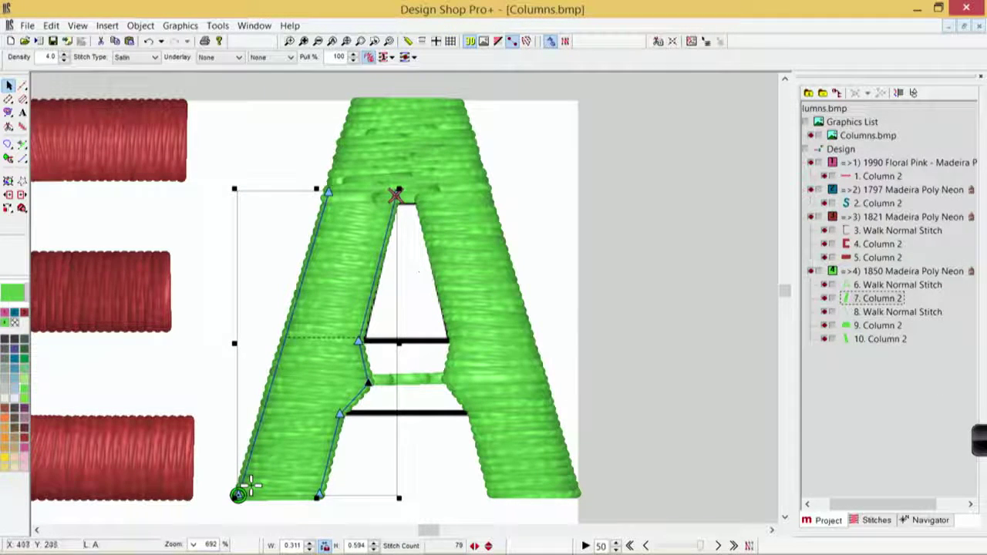
pyautogui.click(487, 194)
pyautogui.press('c')
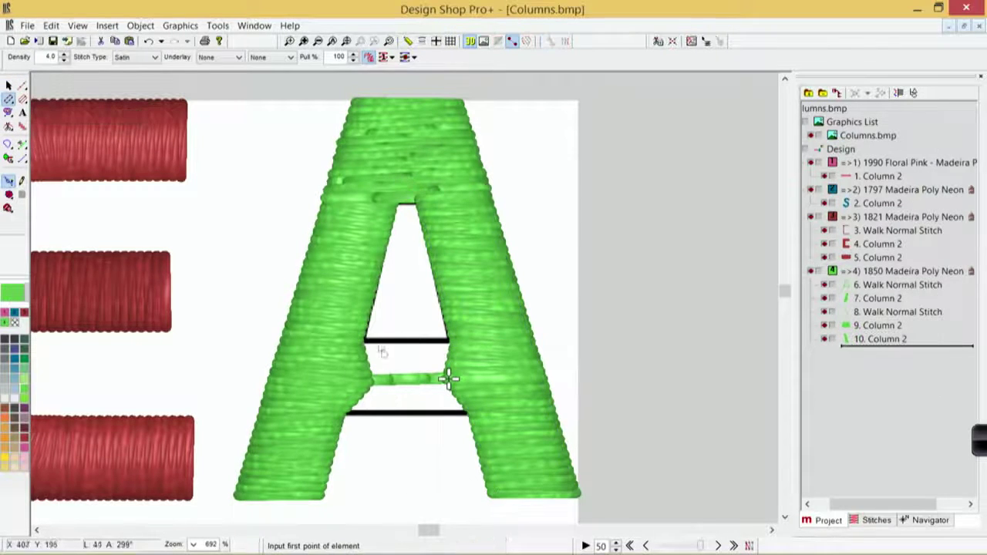
# Step: Outline the crossbar column between the lower and upper bar lines, keeping the default stitch angle
pyautogui.click(468, 415)
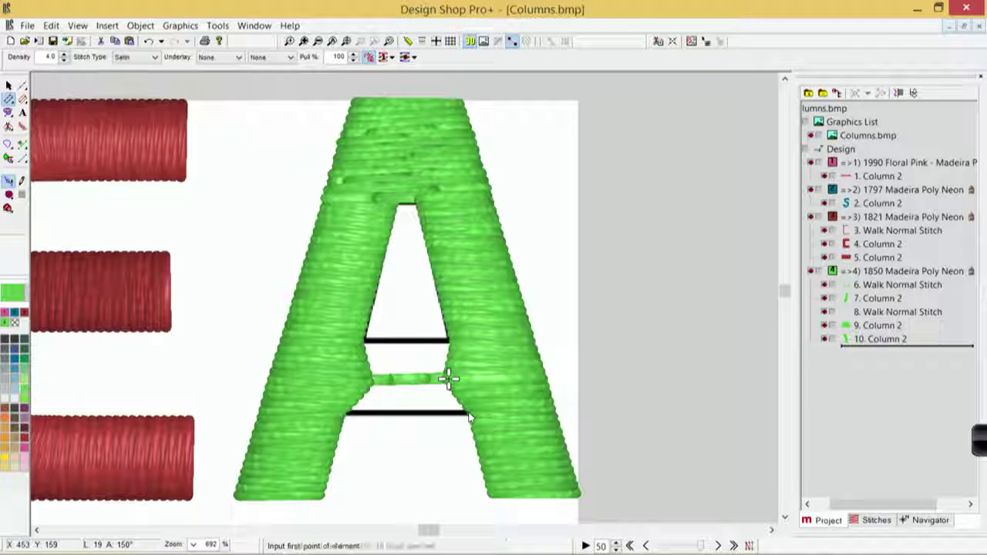
pyautogui.click(346, 413)
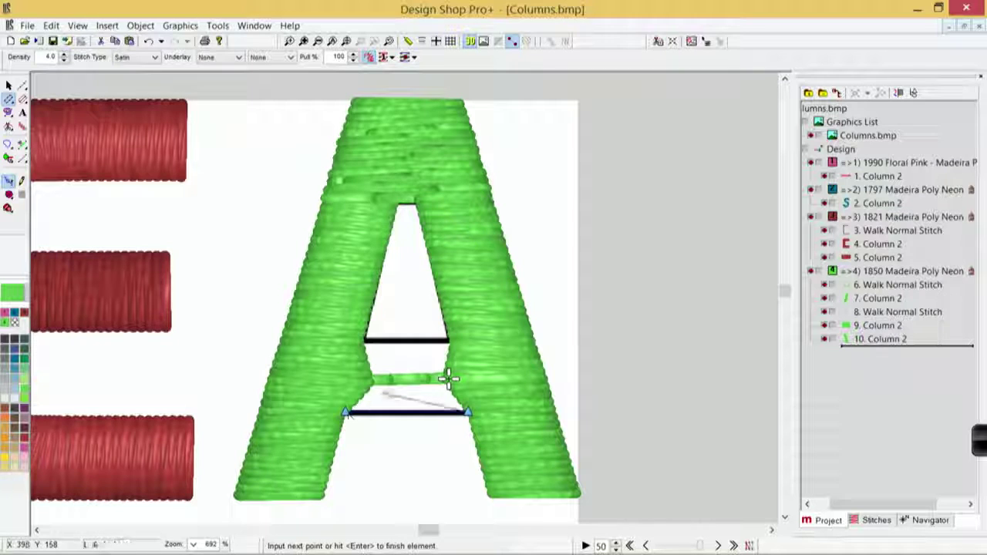
pyautogui.click(450, 339)
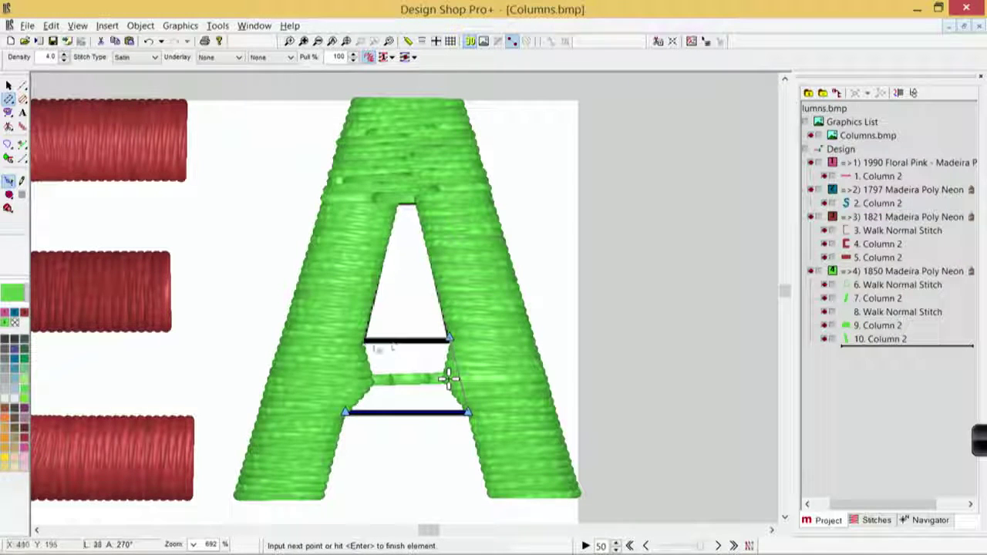
pyautogui.click(360, 340)
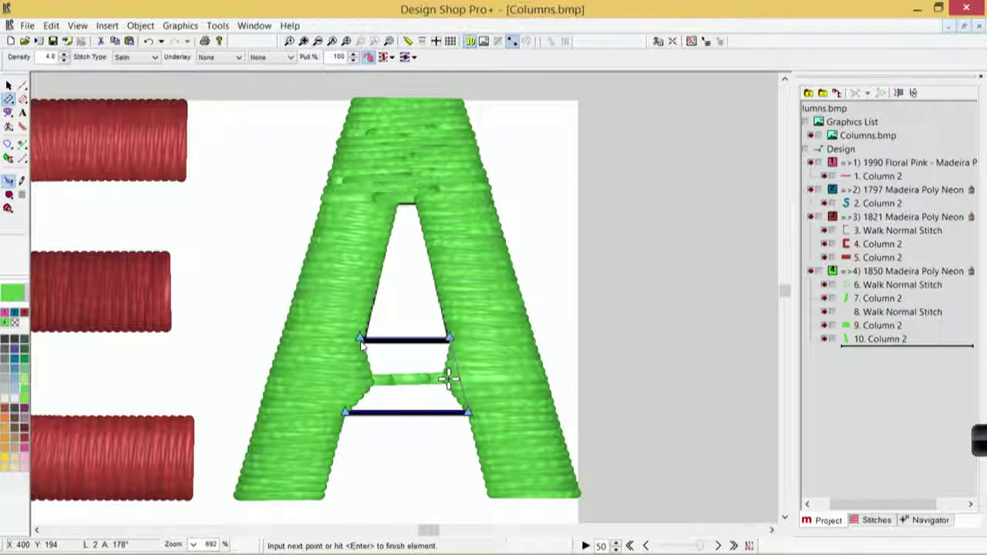
pyautogui.press('Return')
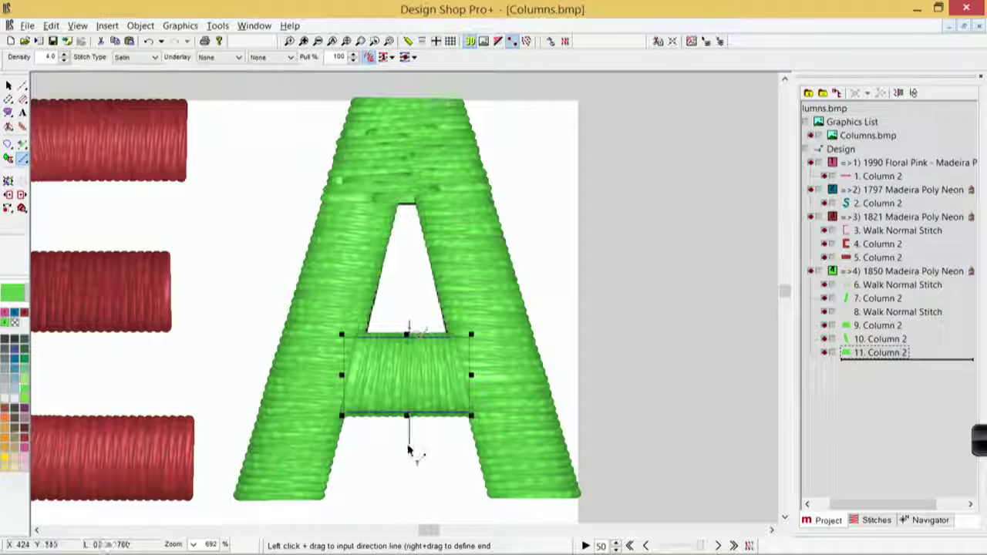
pyautogui.press('Return')
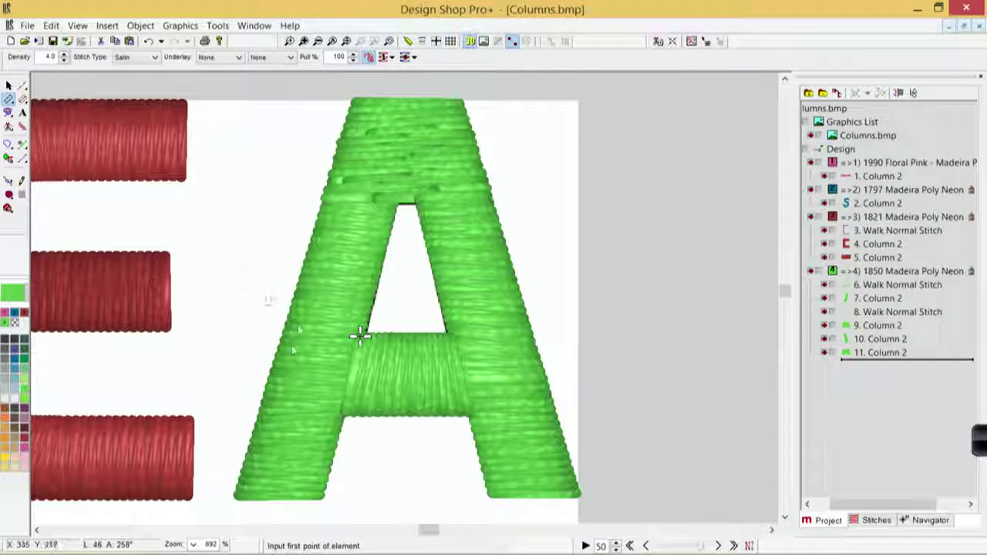